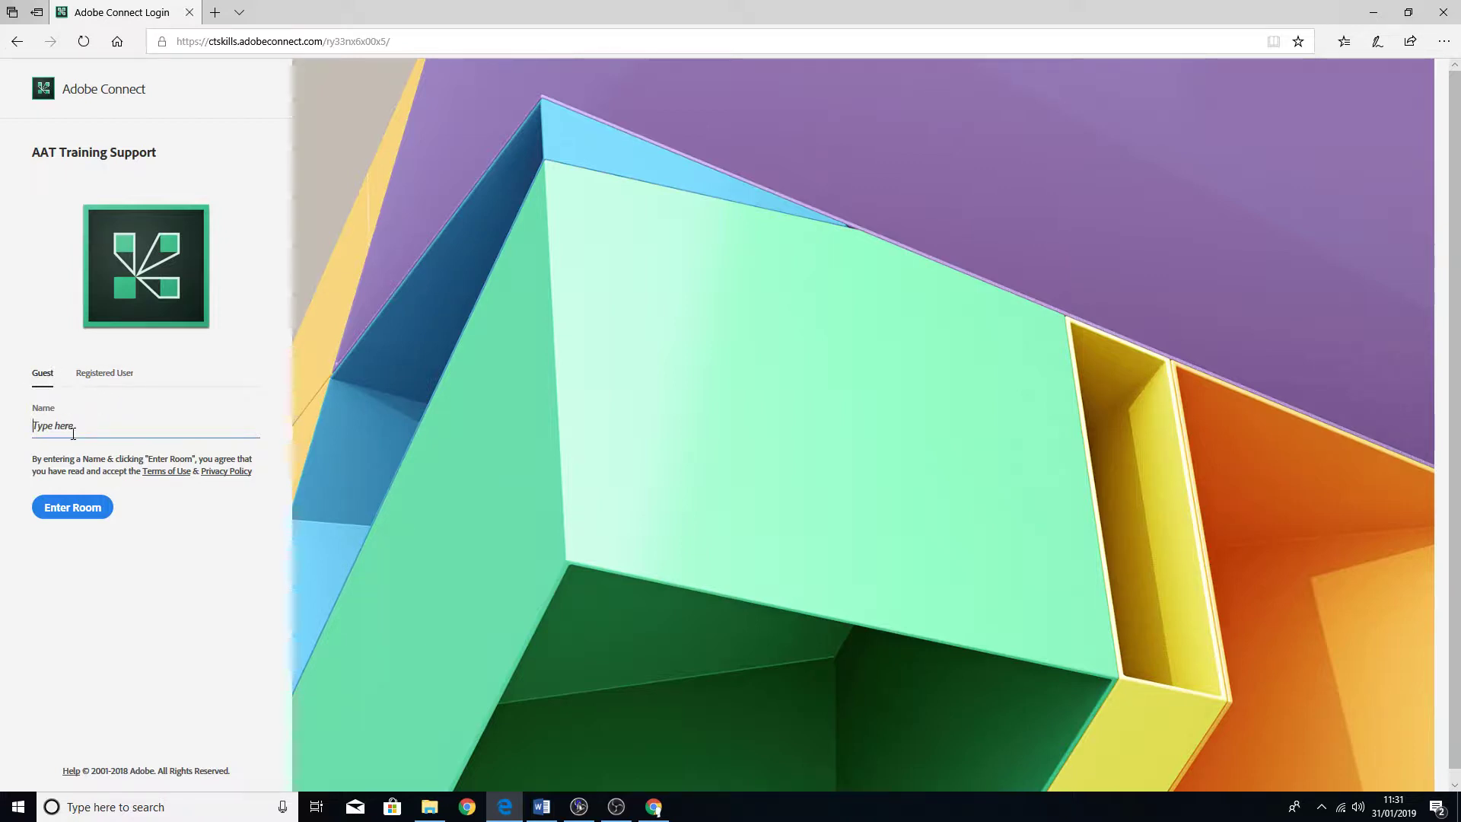
- Enter the room as a guest under your name and dismiss the new-app prompt
type("Richard Morley")
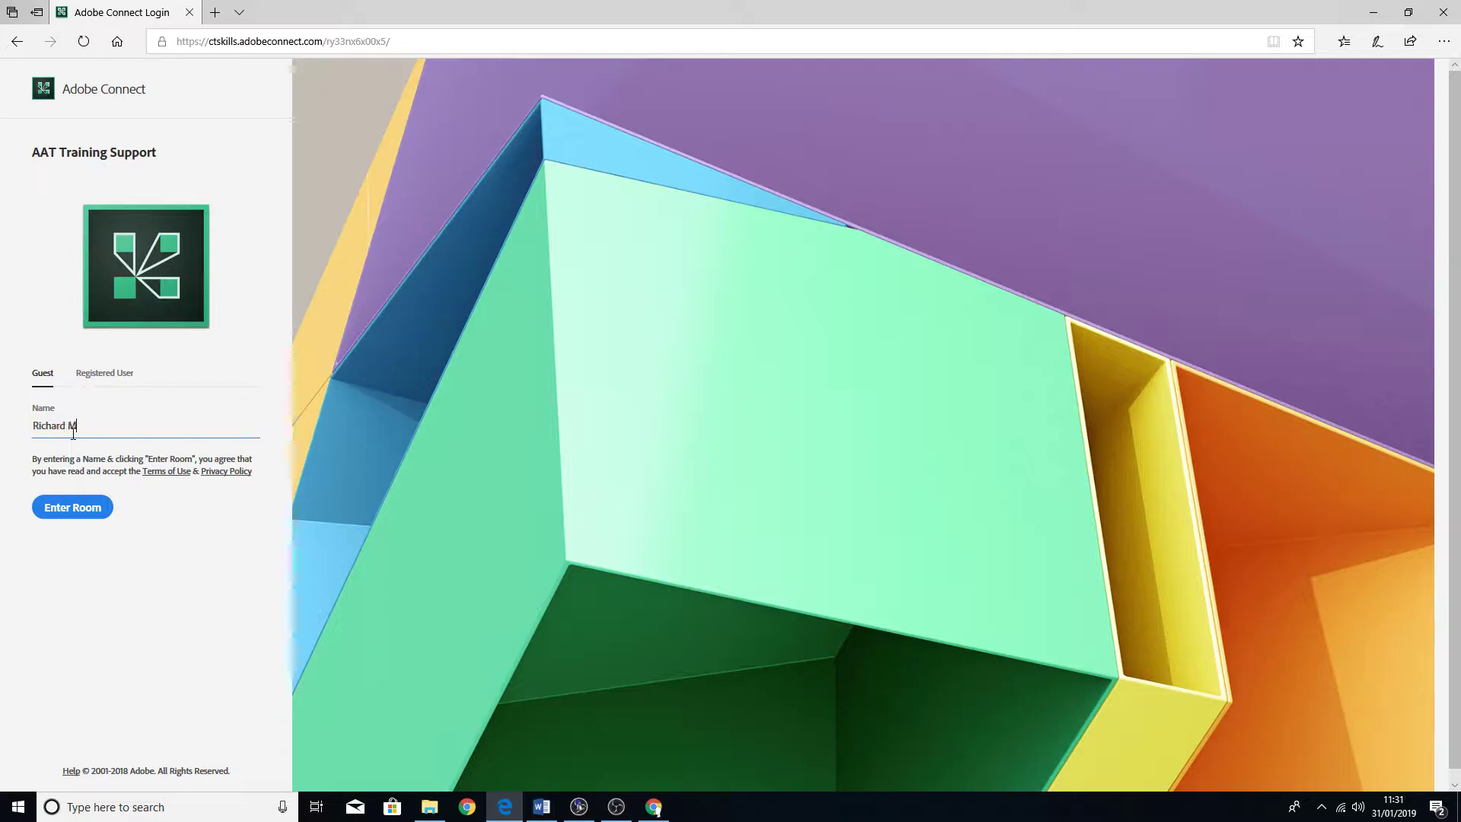
left_click(77, 508)
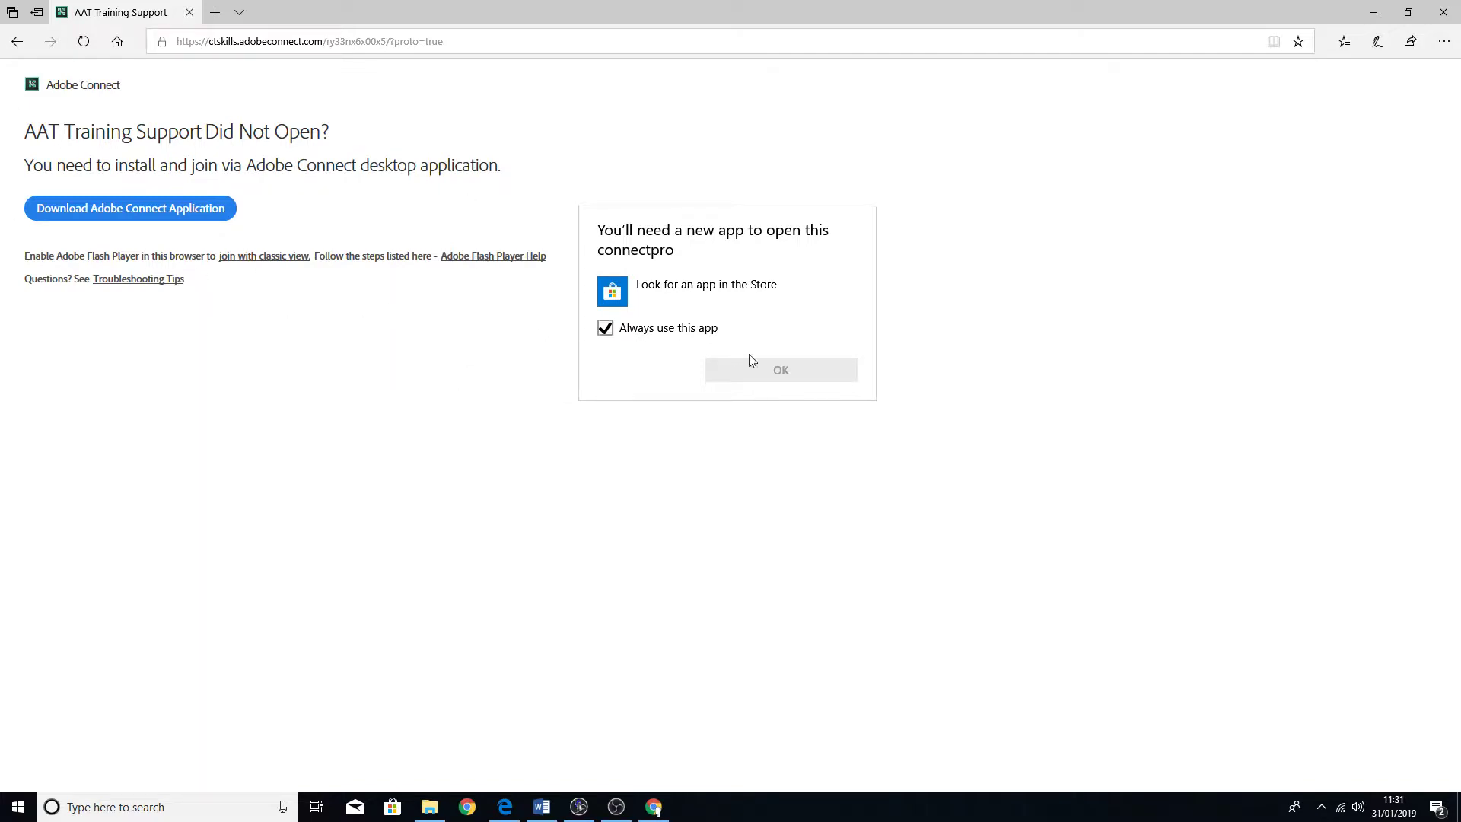
left_click(636, 427)
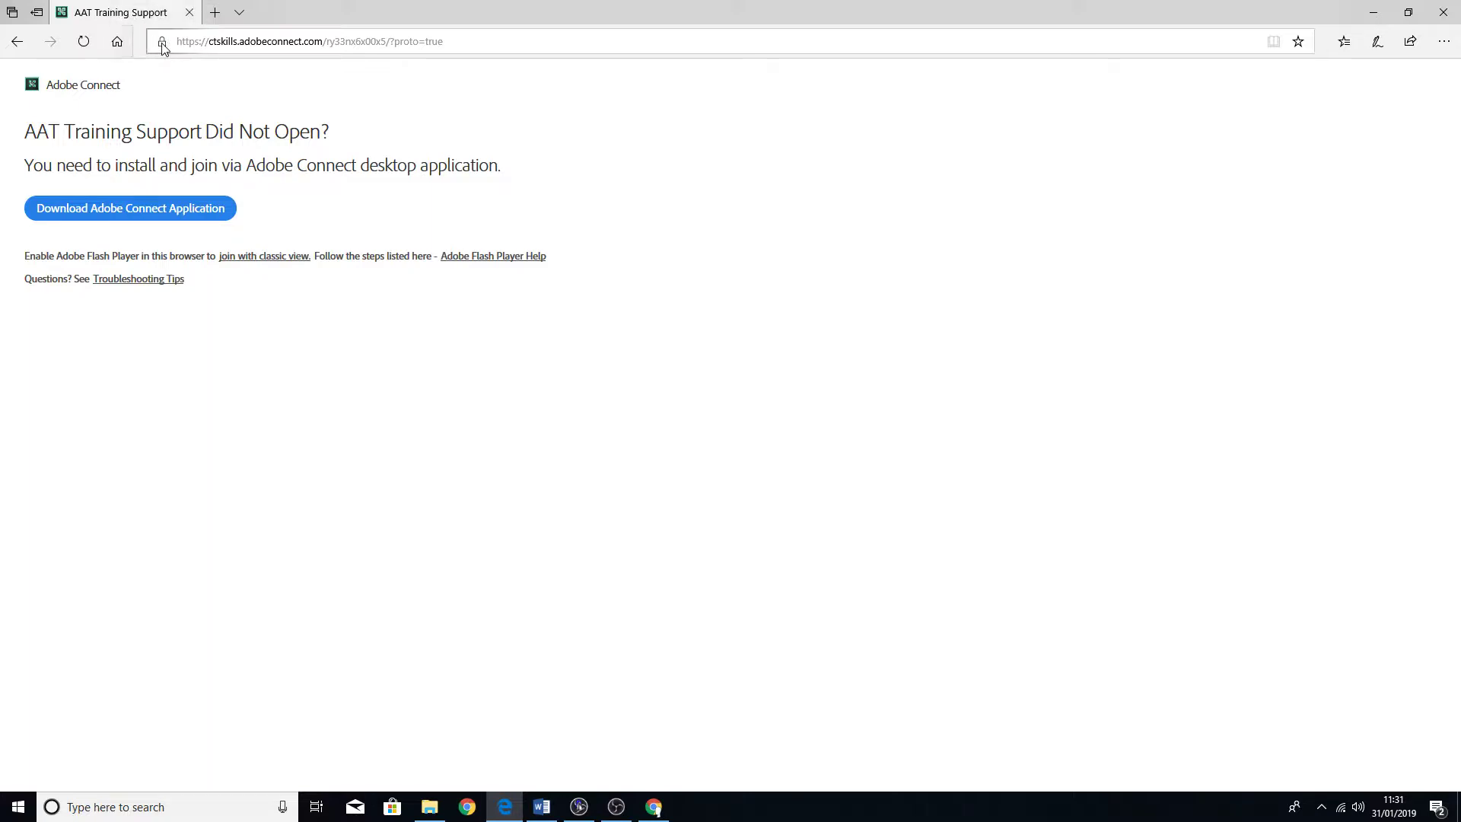
- Allow Adobe Flash for the Adobe Connect site in Edge, then reload the room page
left_click(162, 44)
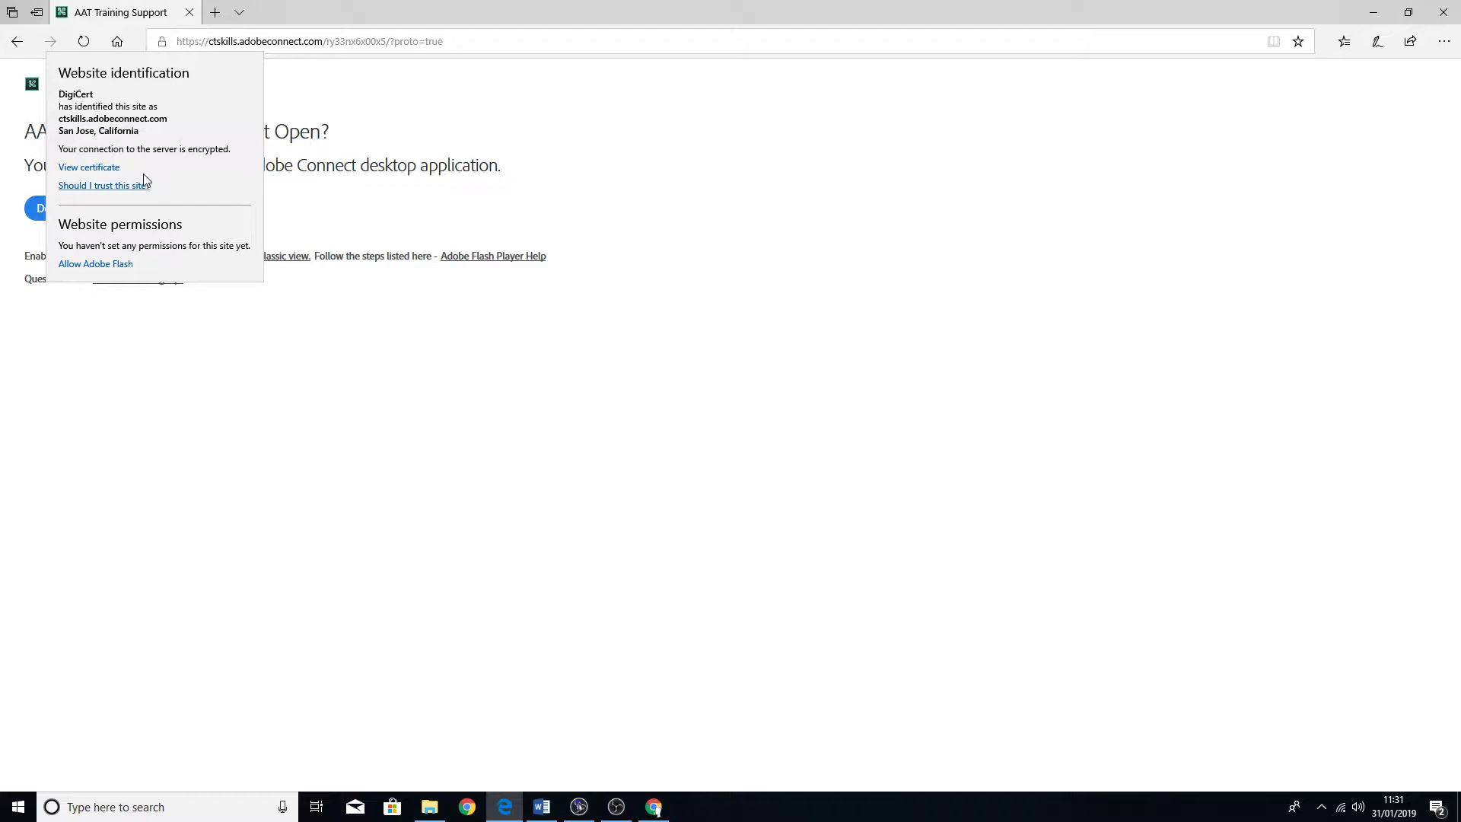
left_click(78, 266)
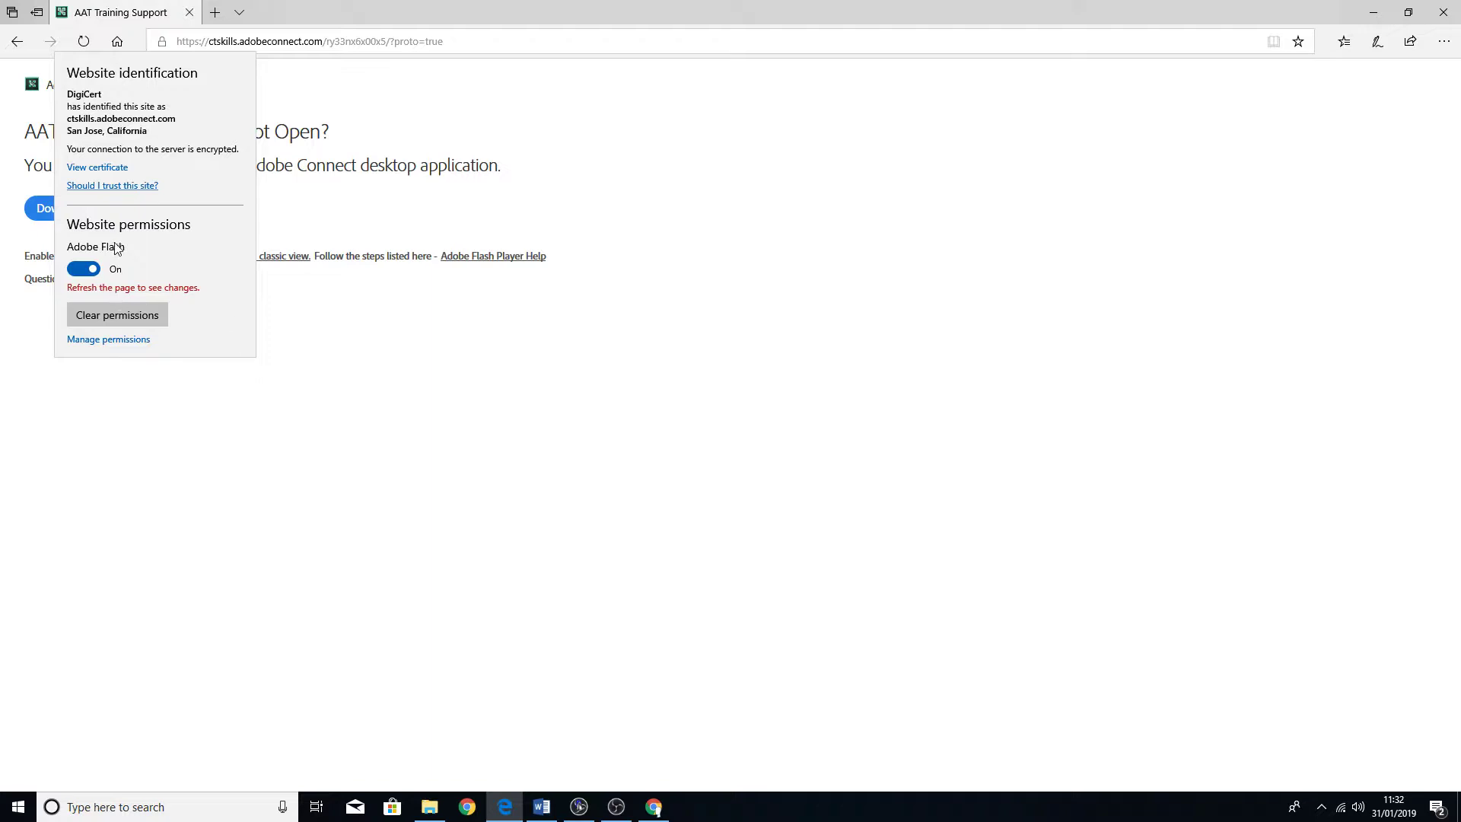
left_click(406, 379)
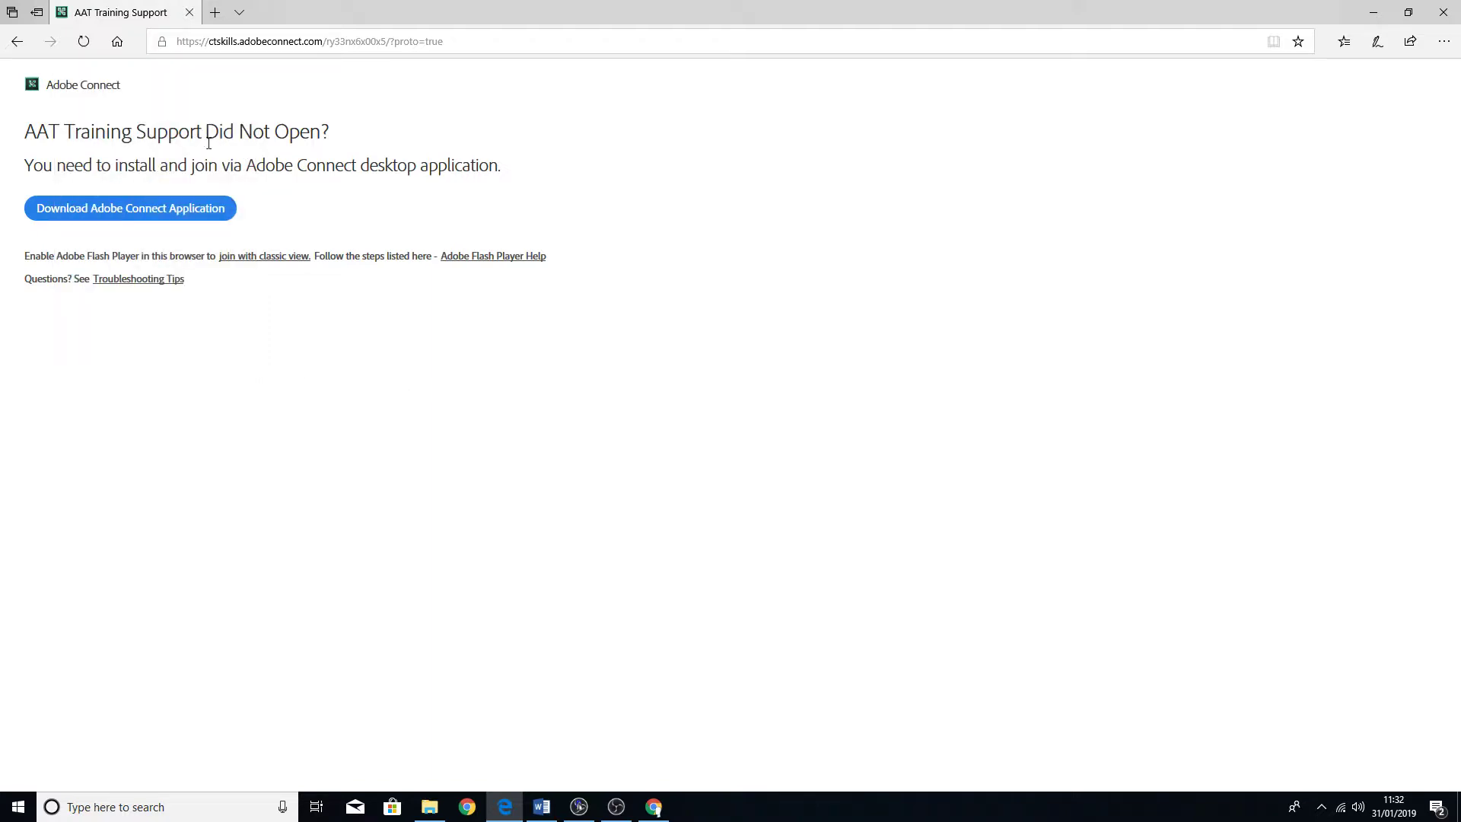
left_click(83, 42)
left_click(401, 368)
- Join the meeting with classic view and close the Tips for Participants dialog
left_click(242, 258)
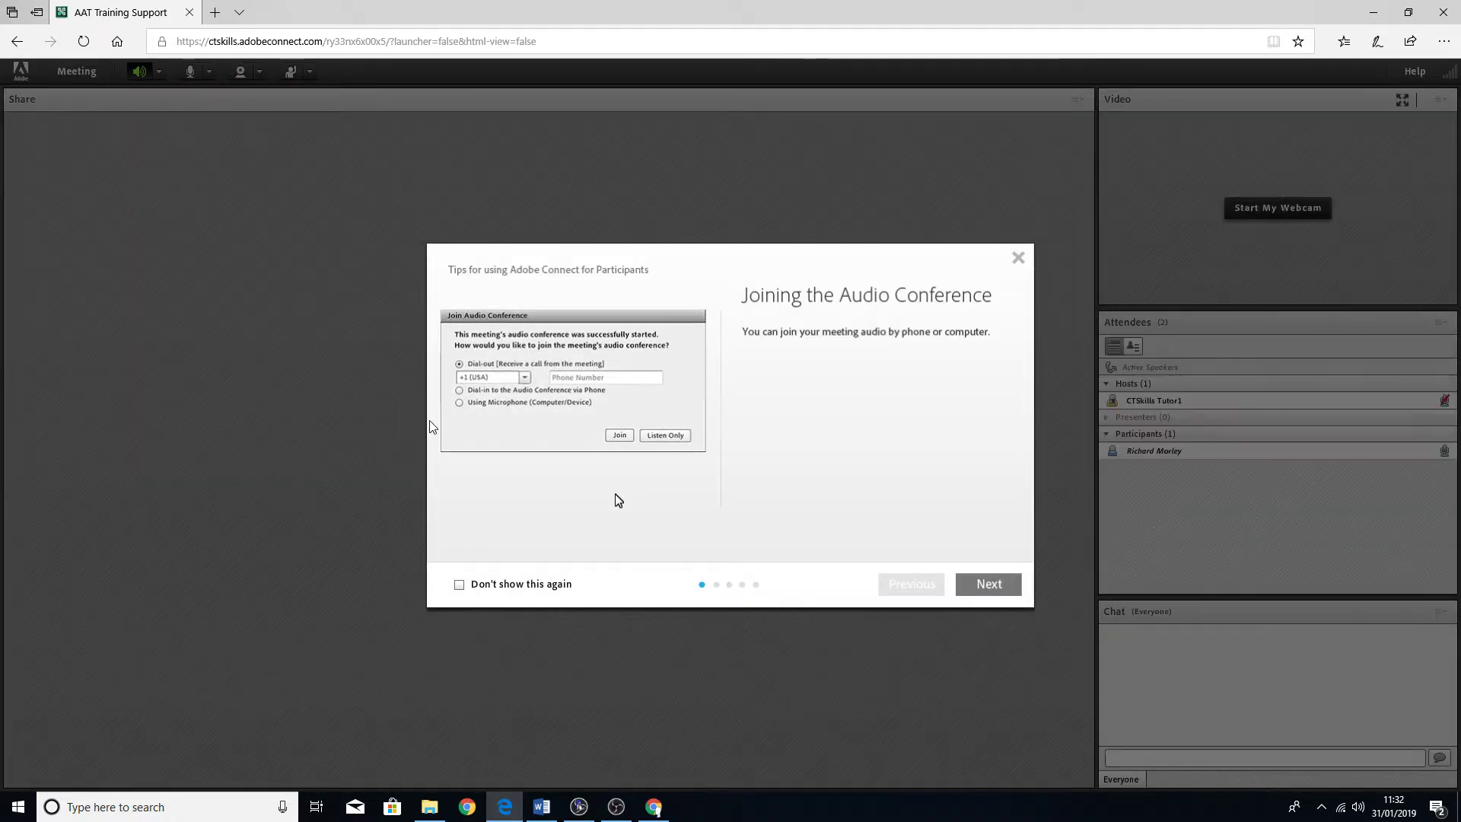
left_click(1019, 259)
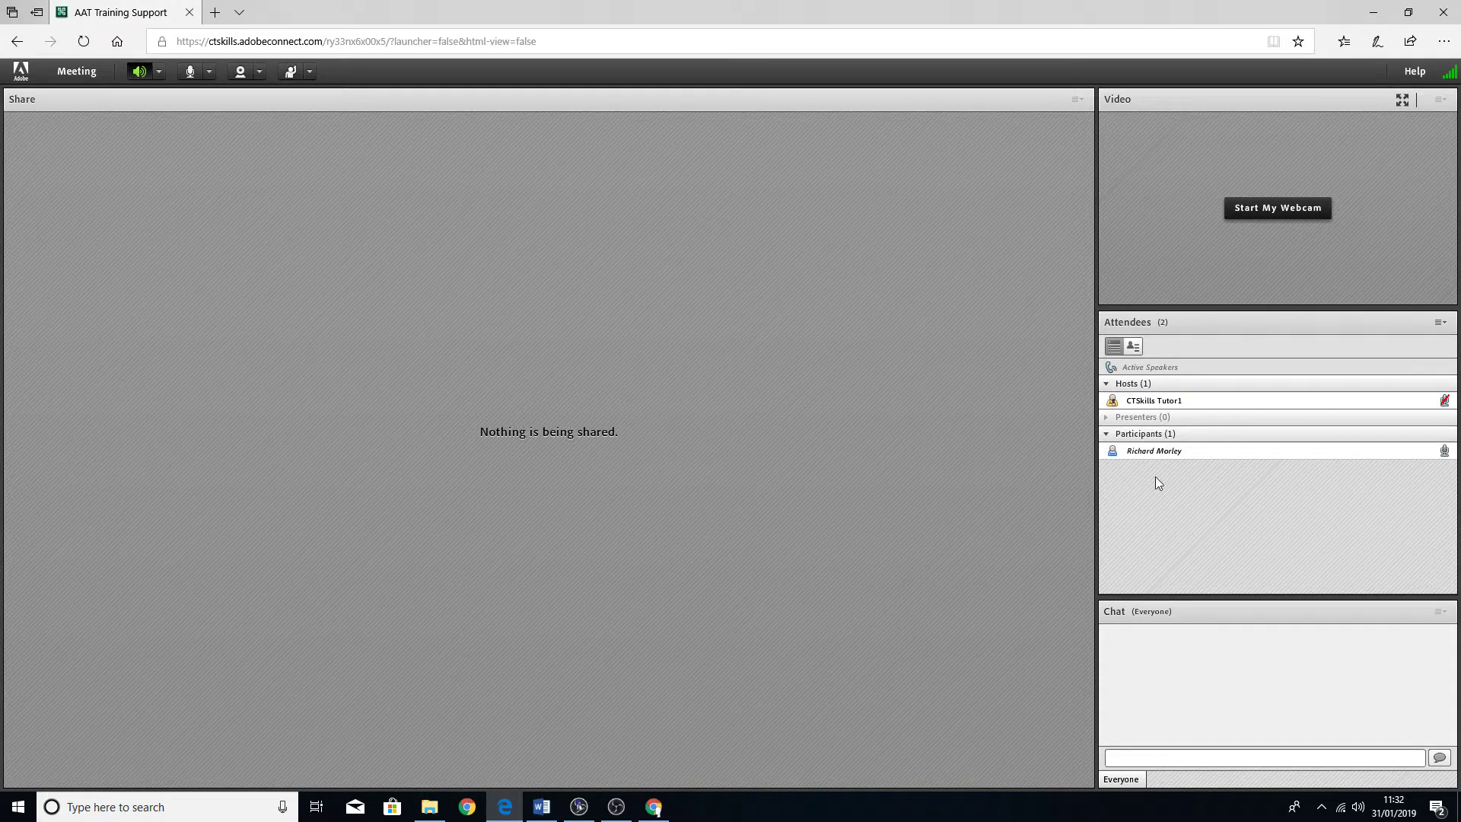
- Send 'hello' to everyone in the room chat
left_click(1151, 403)
left_click(1140, 457)
type("hello")
key("Return")
- Start a private chat with the host from the Attendees list
left_click(1164, 401)
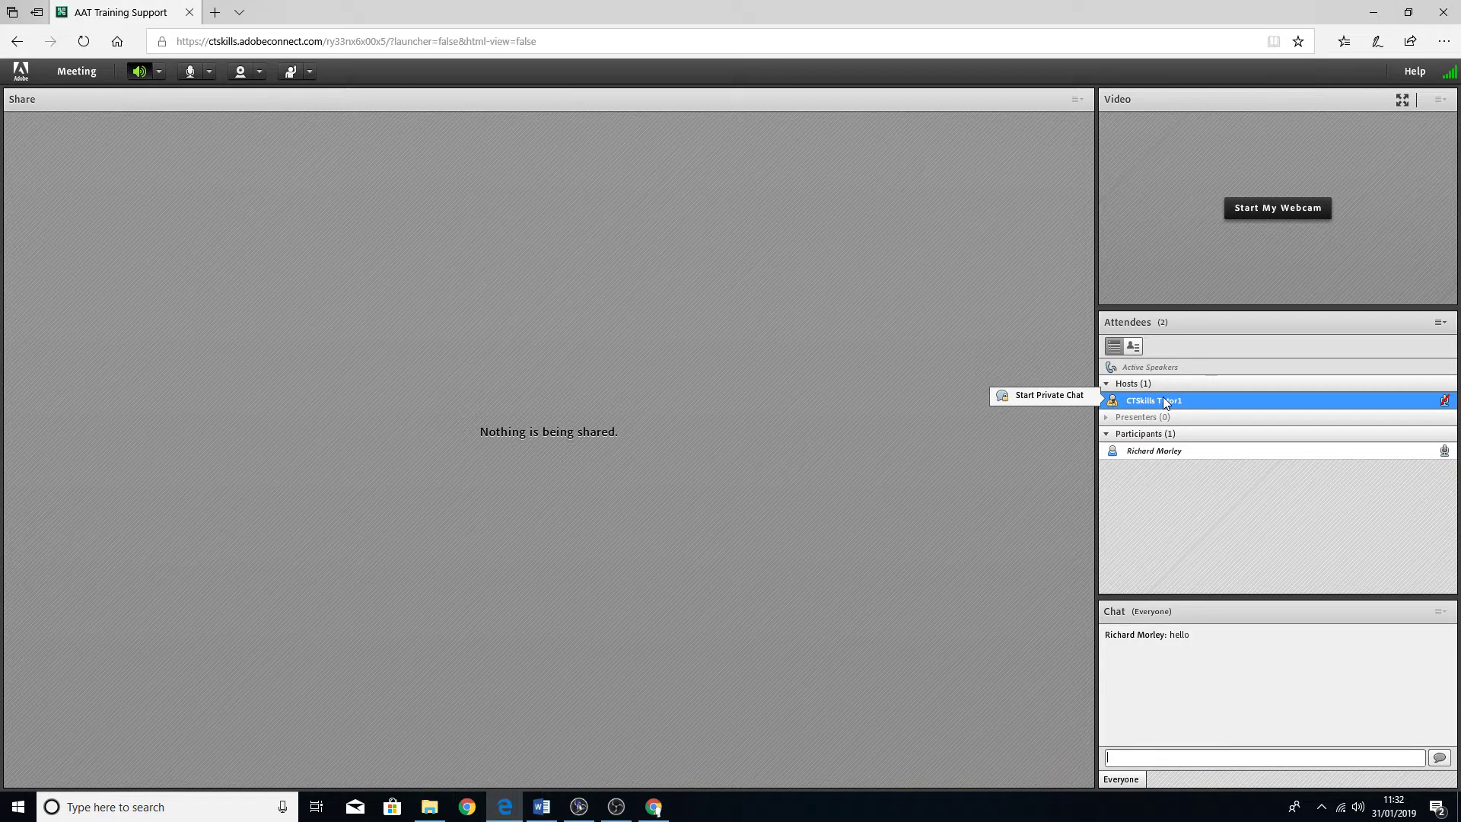
mouse_move(1154, 404)
left_click(1060, 392)
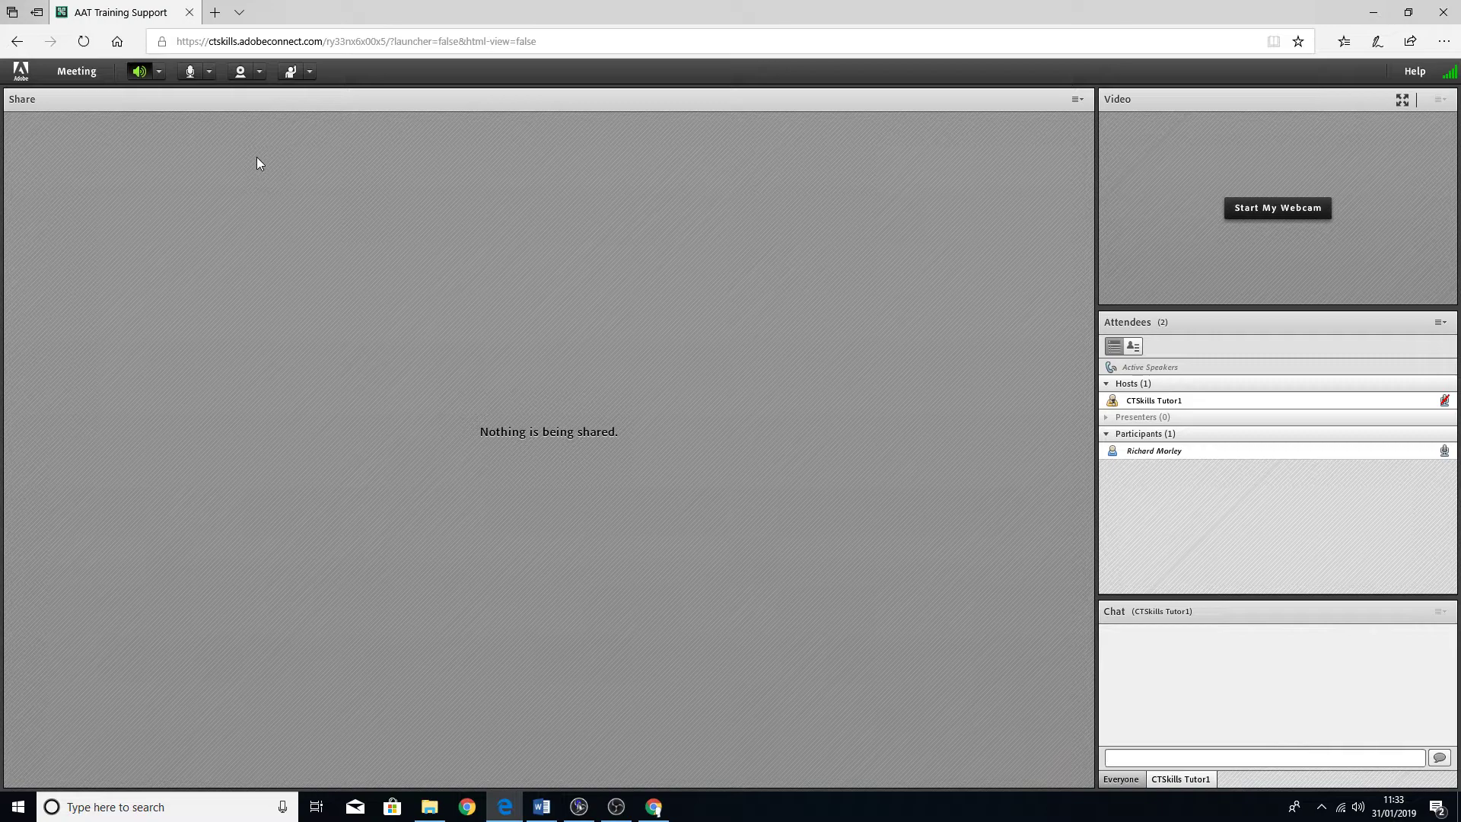
- Connect the microphone, allow camera and microphone access, then mute it
left_click(191, 72)
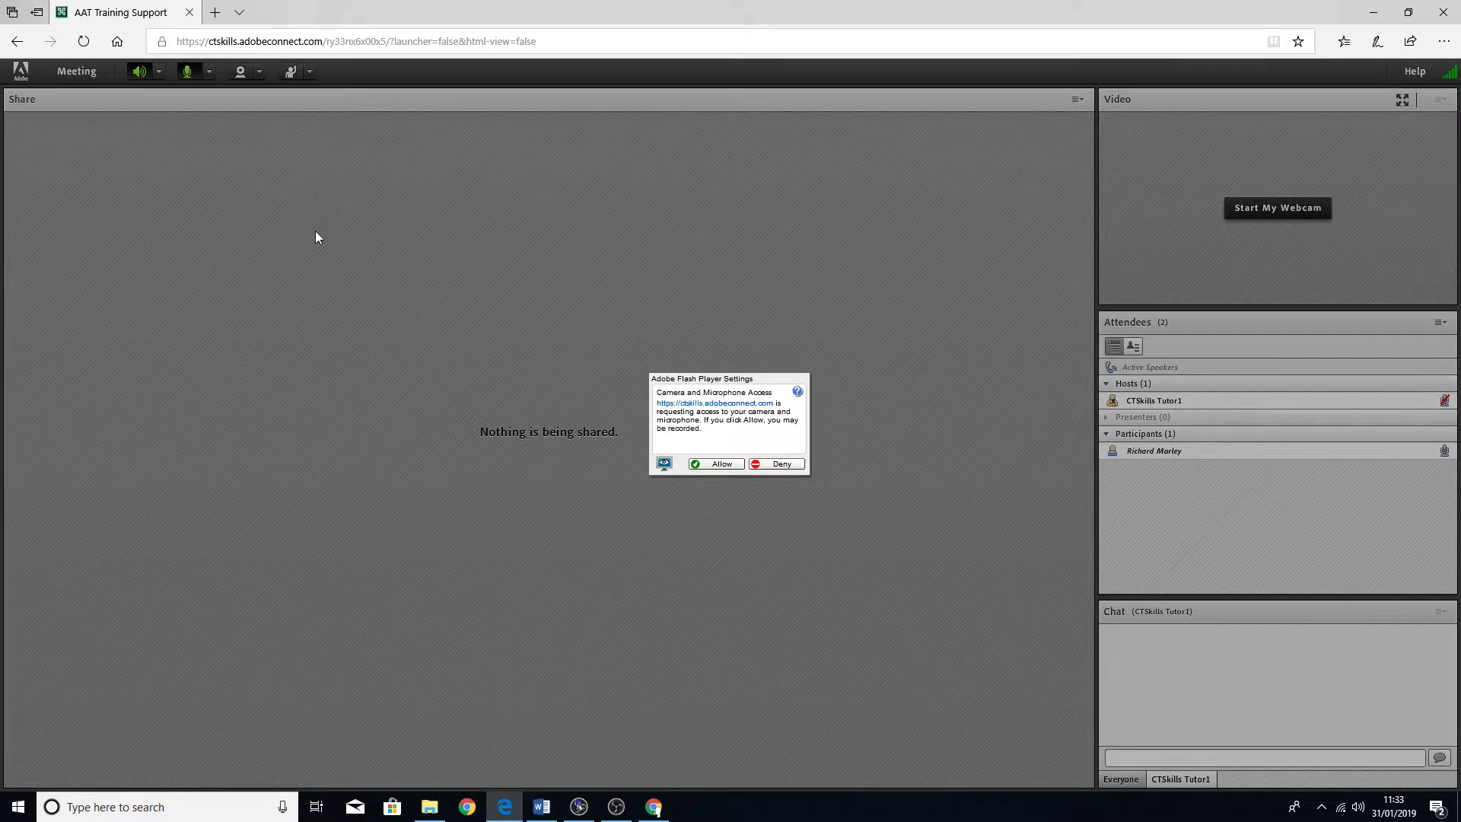
left_click(696, 465)
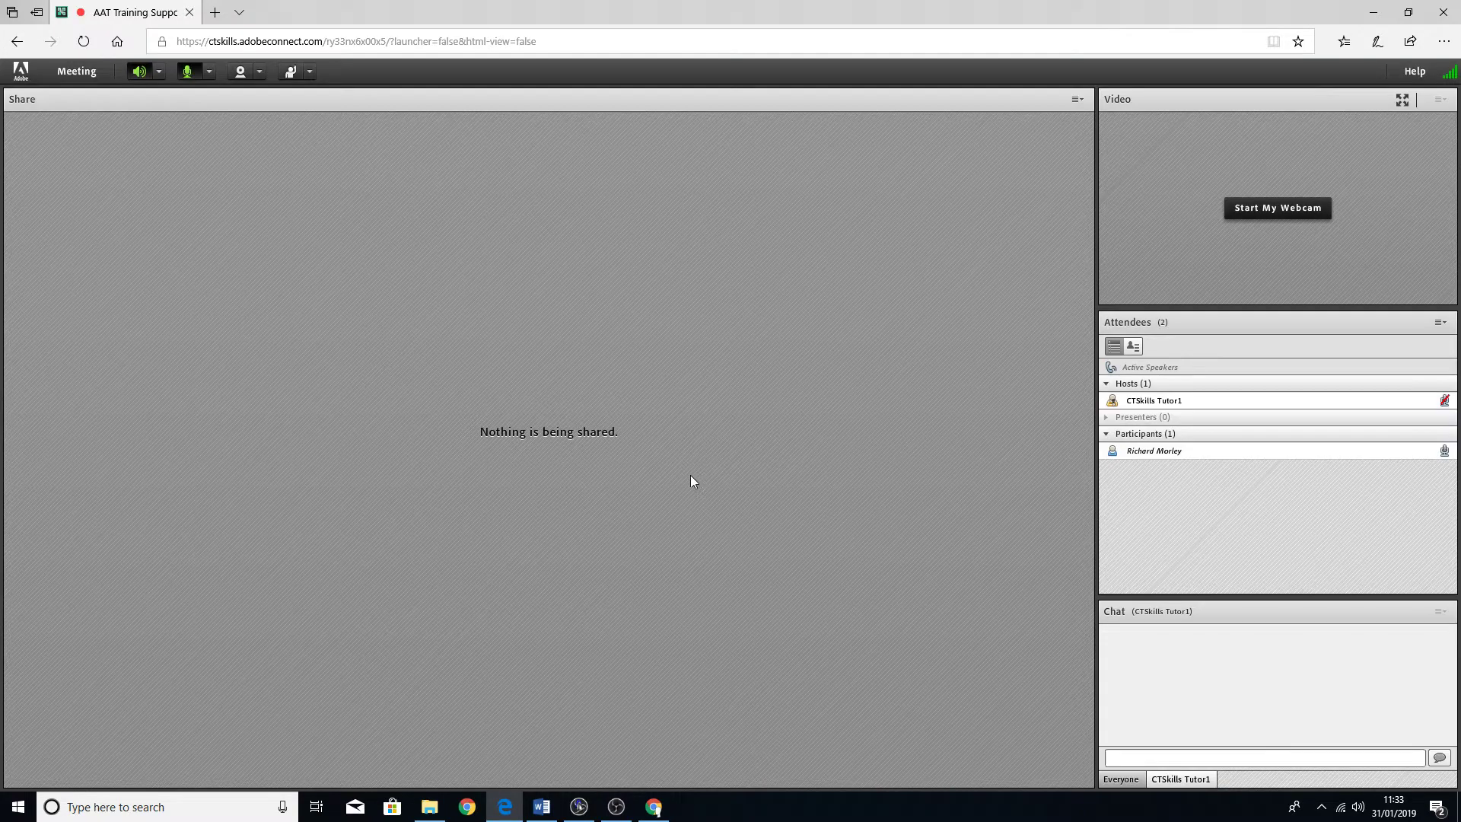
left_click(189, 70)
- Confirm Realtek High Definition Audio as the selected microphone in the Select Microphone submenu
left_click(210, 73)
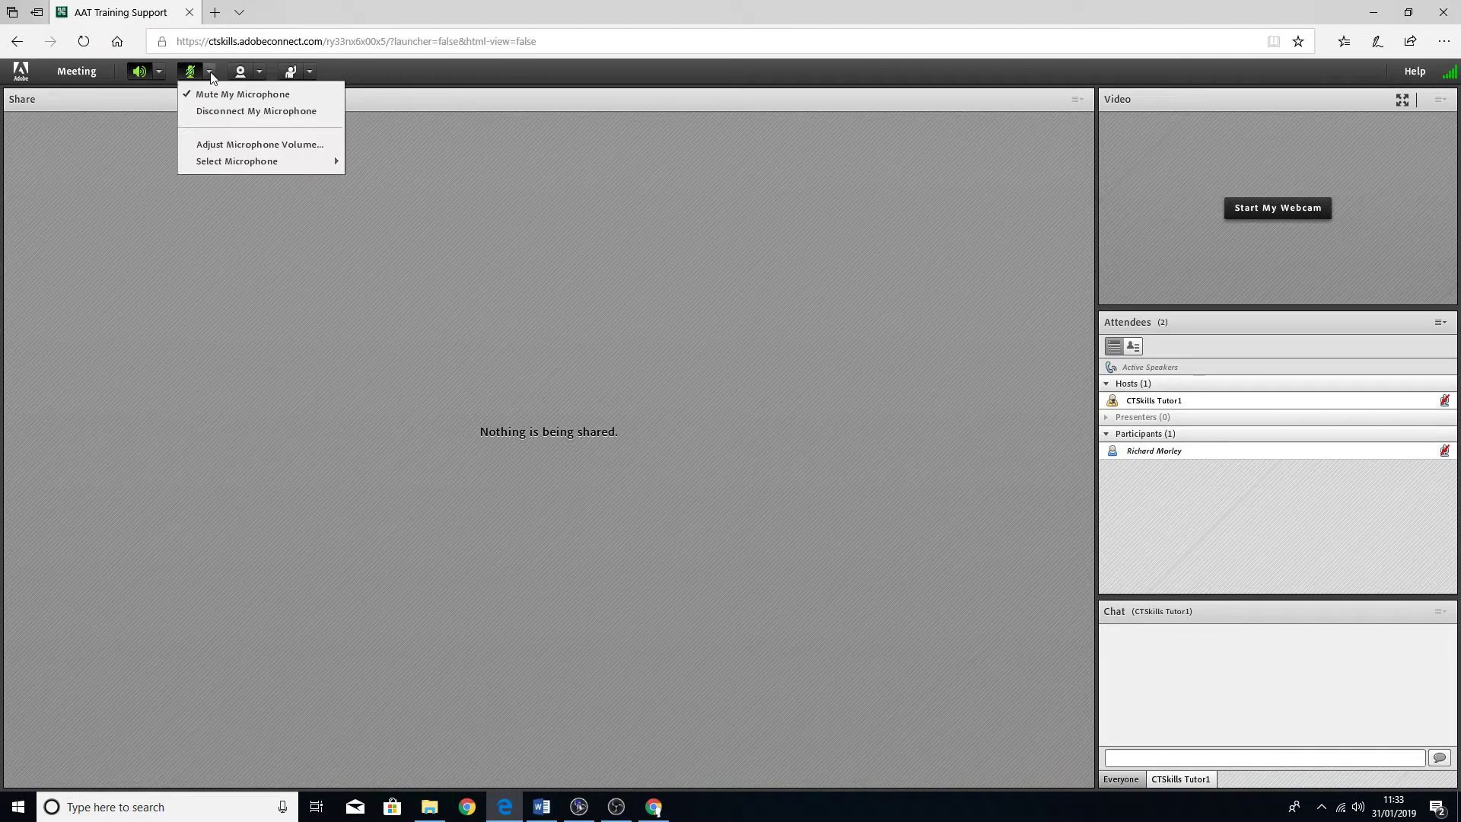
left_click(208, 73)
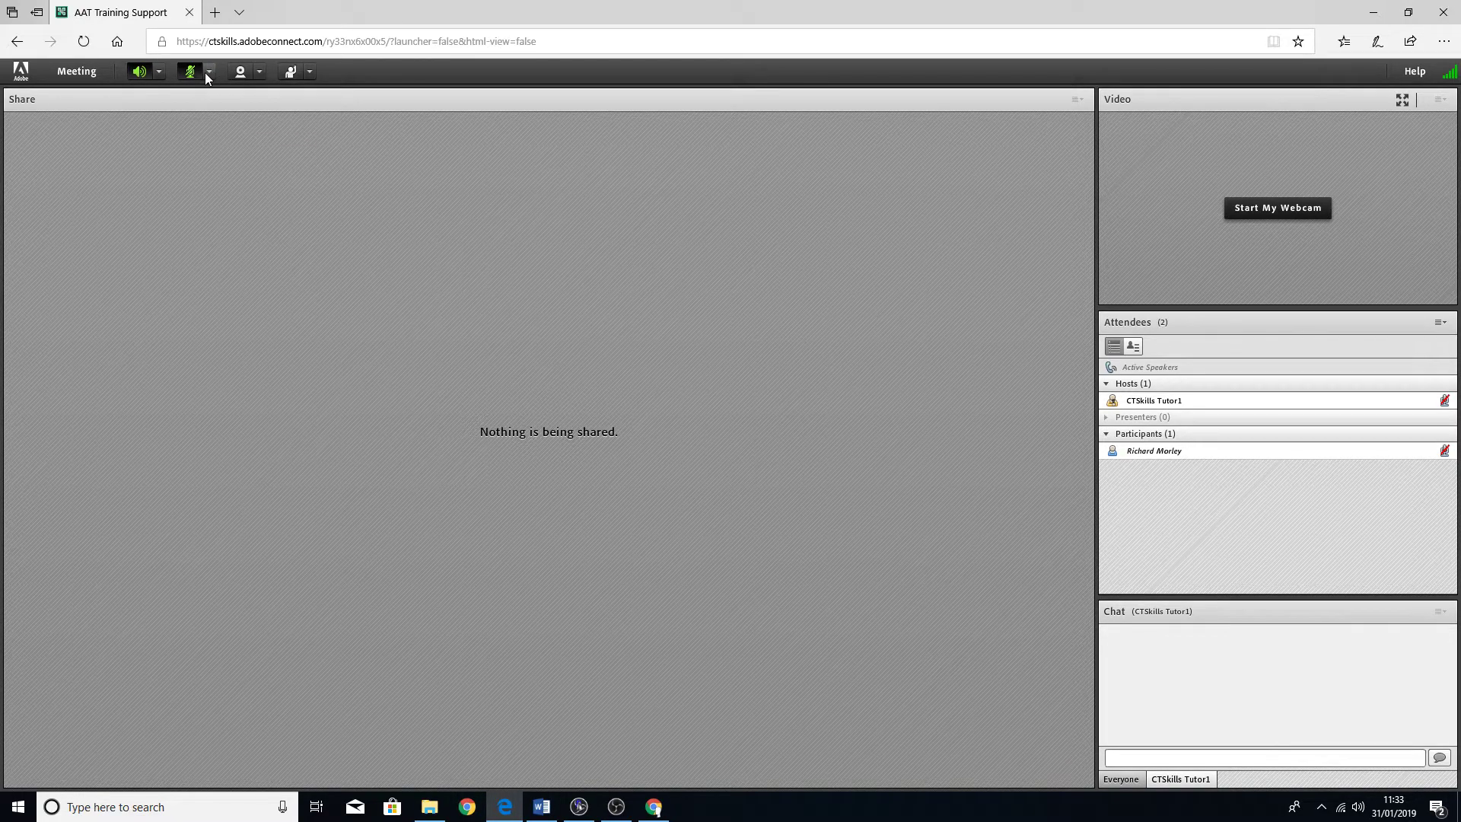
left_click(207, 72)
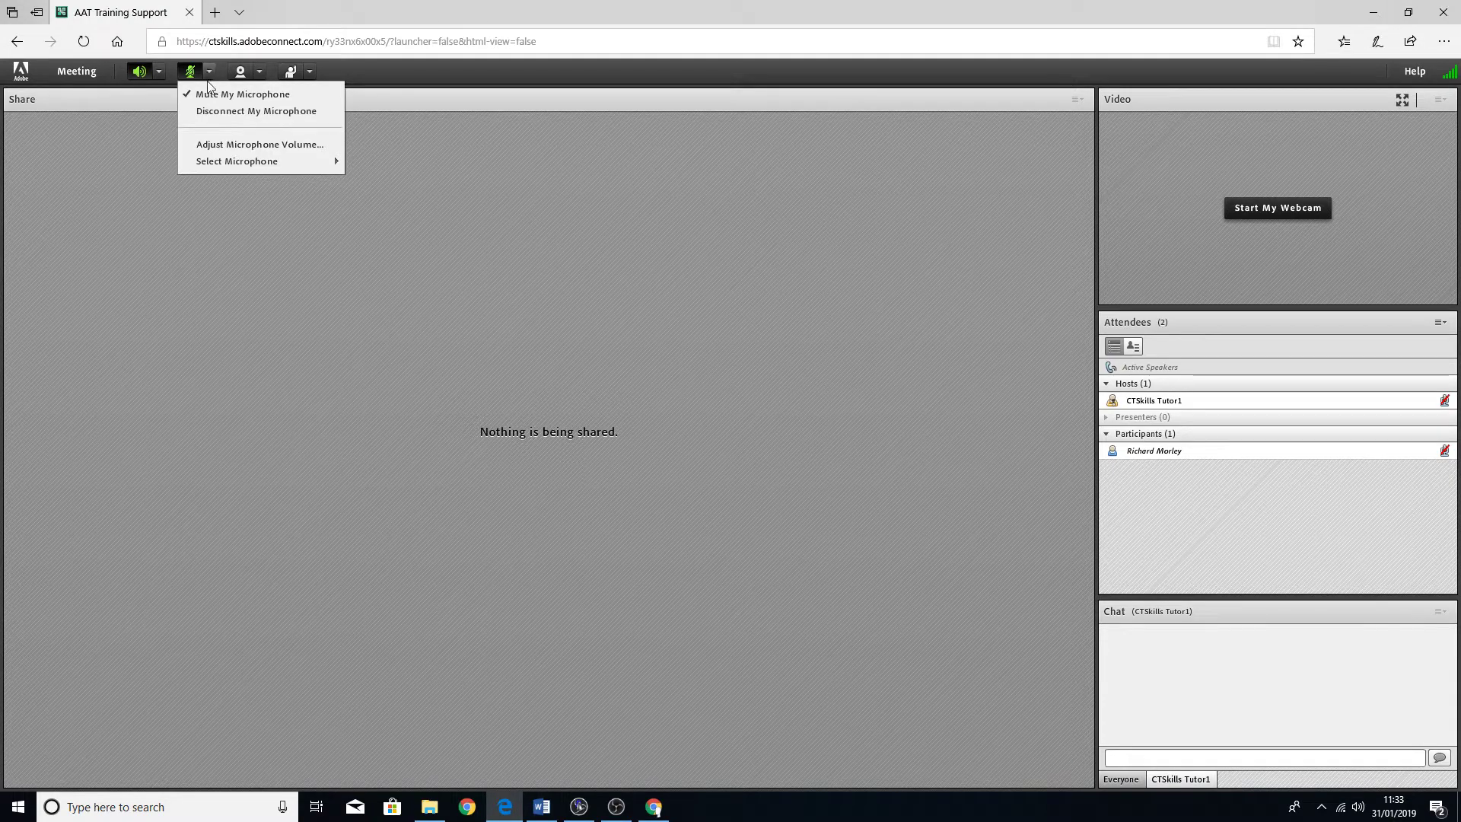
mouse_move(228, 161)
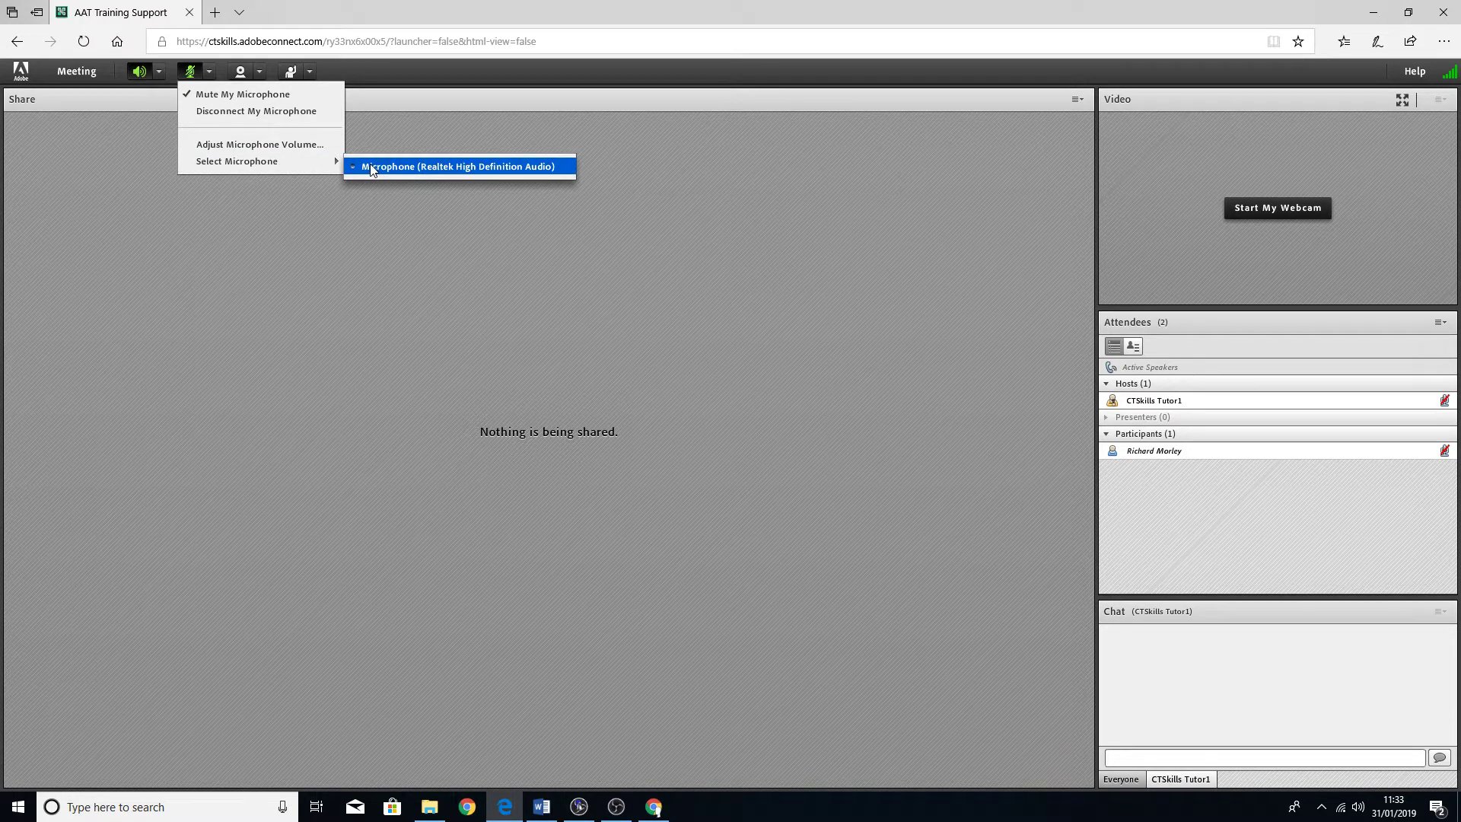
left_click(141, 133)
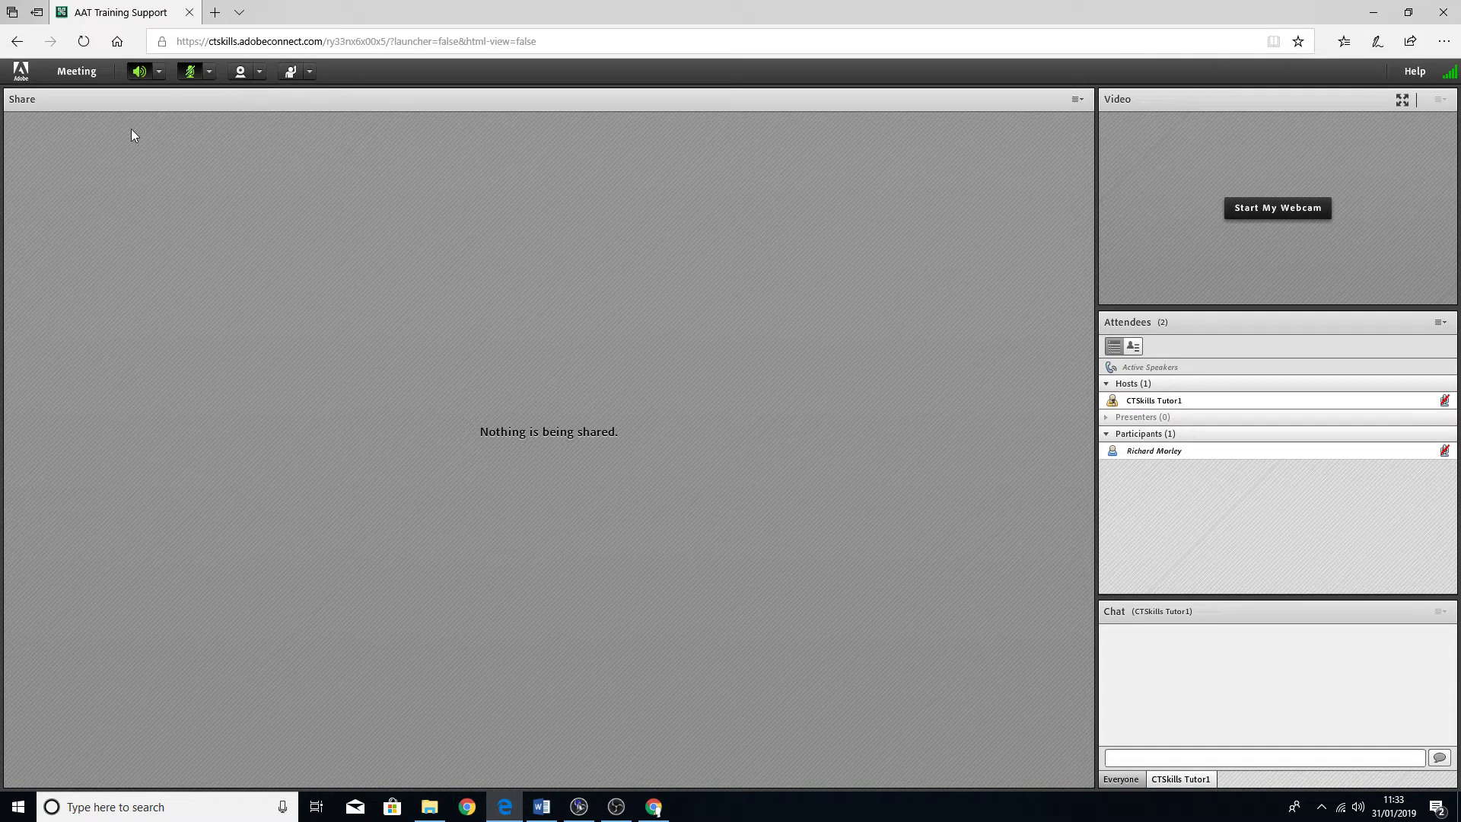
left_click(79, 76)
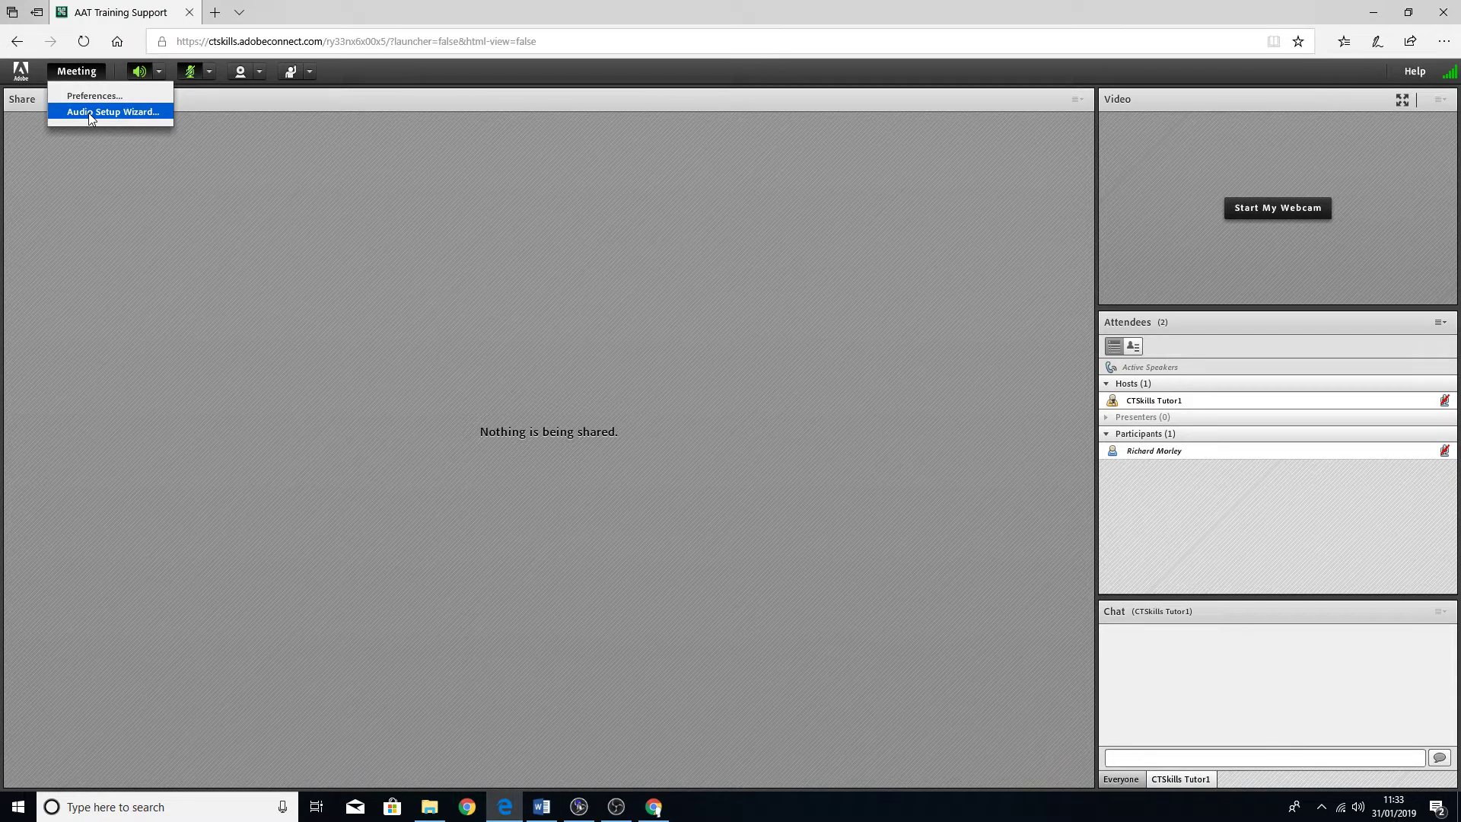
- Run the Audio Setup Wizard with the Realtek microphone, a test recording and silence tuning
left_click(89, 112)
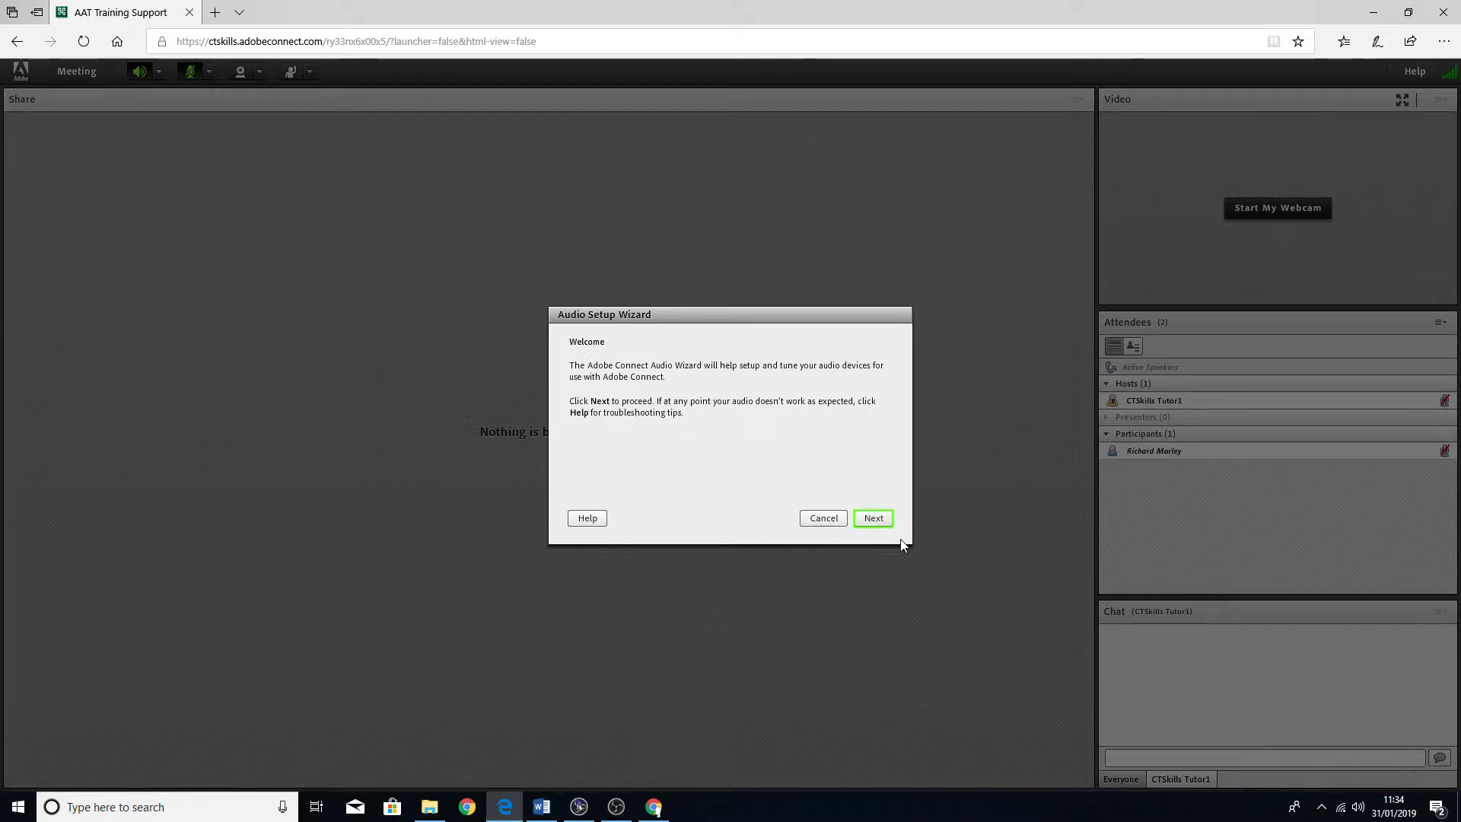
left_click(878, 525)
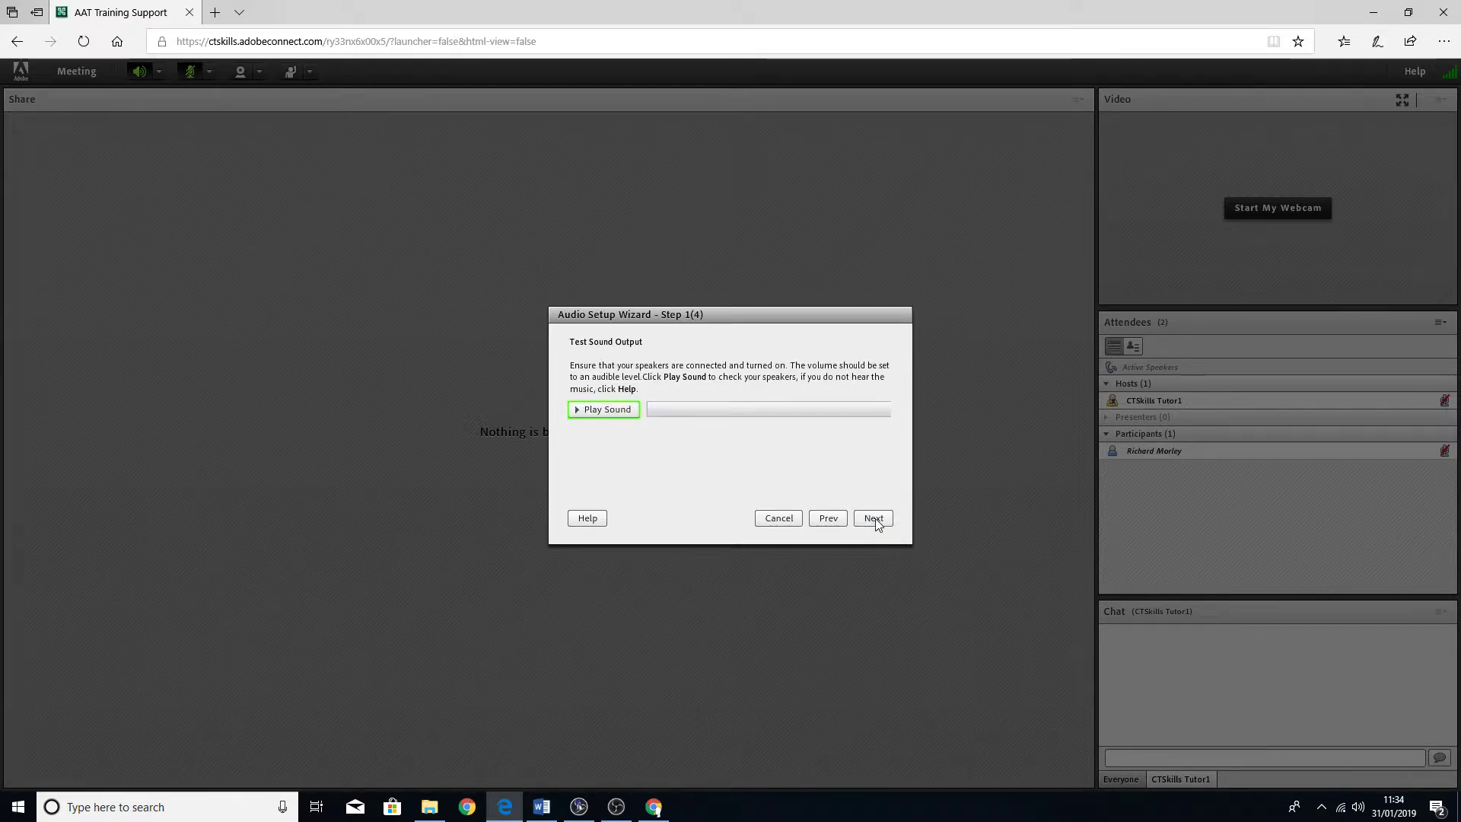
left_click(875, 519)
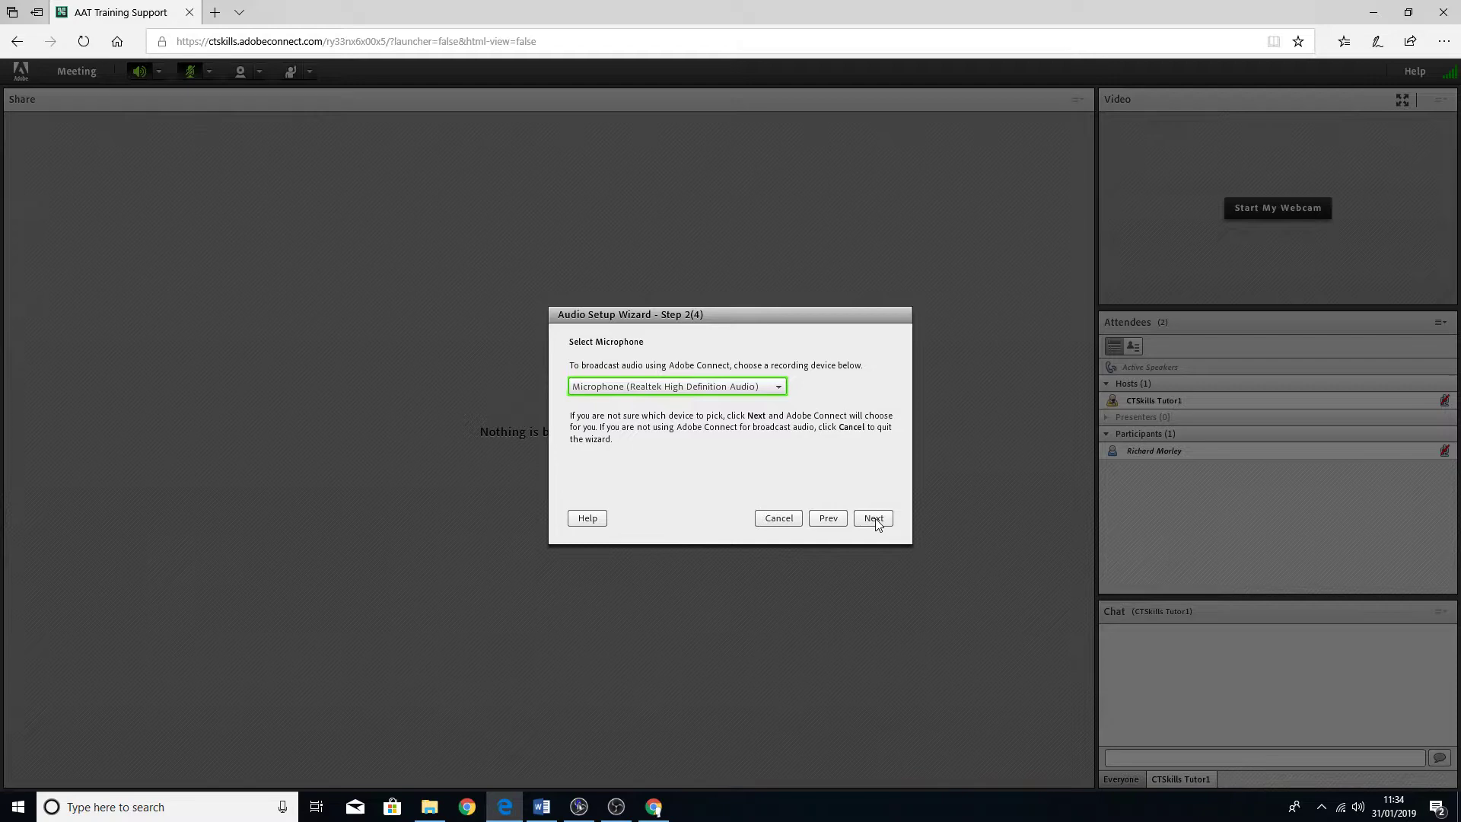
left_click(875, 521)
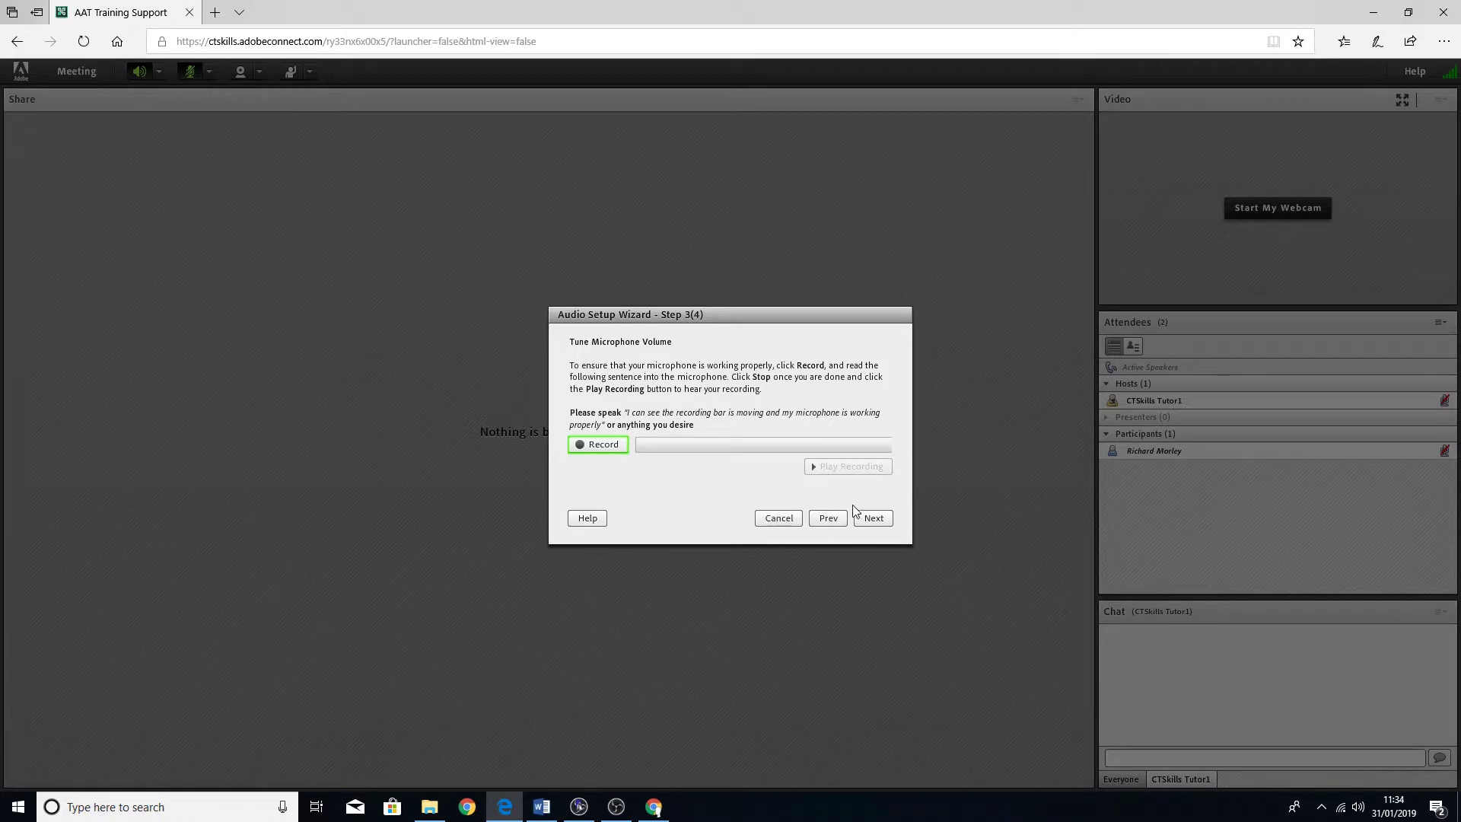
left_click(624, 450)
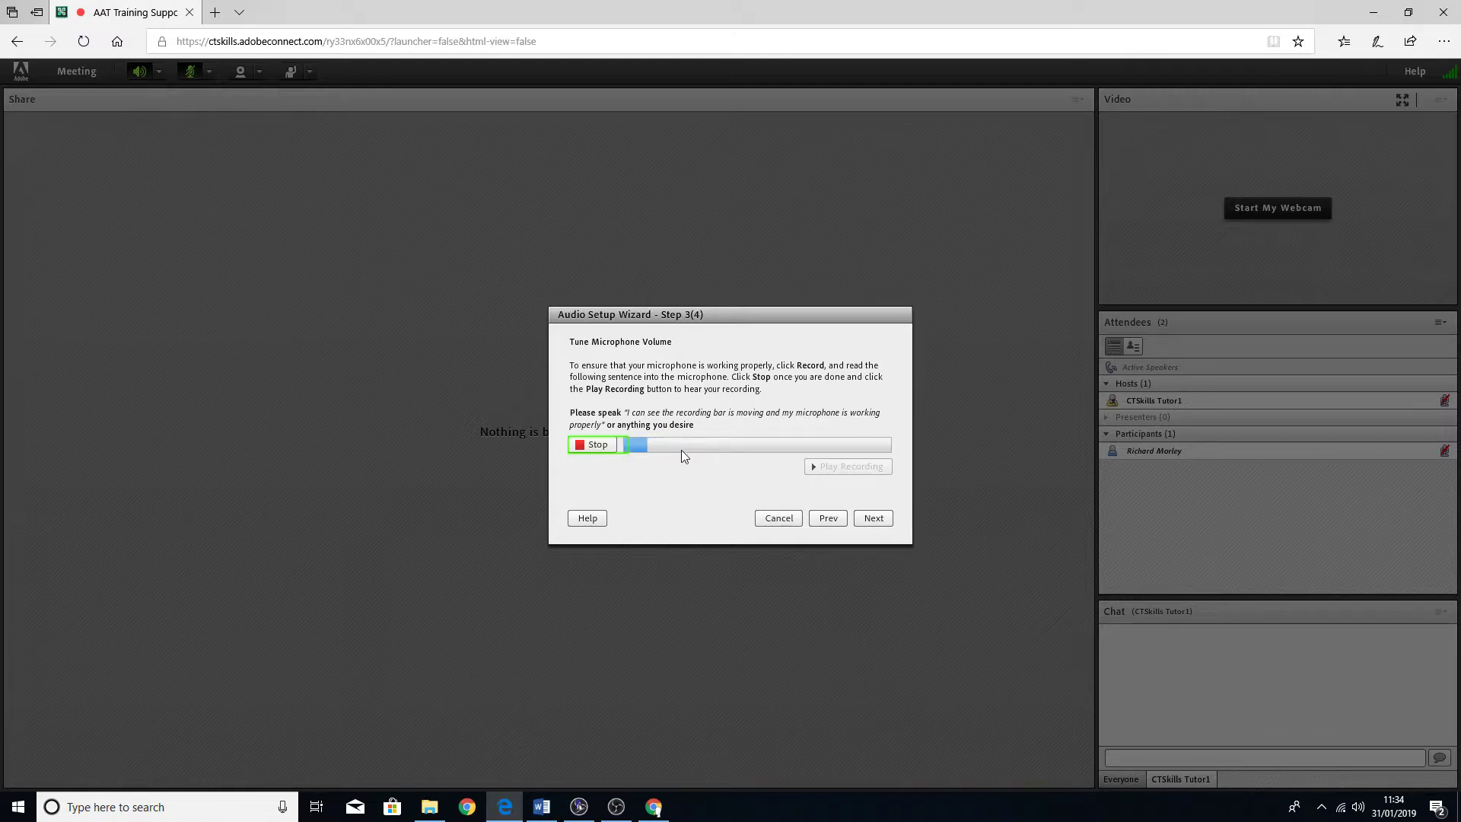
left_click(596, 447)
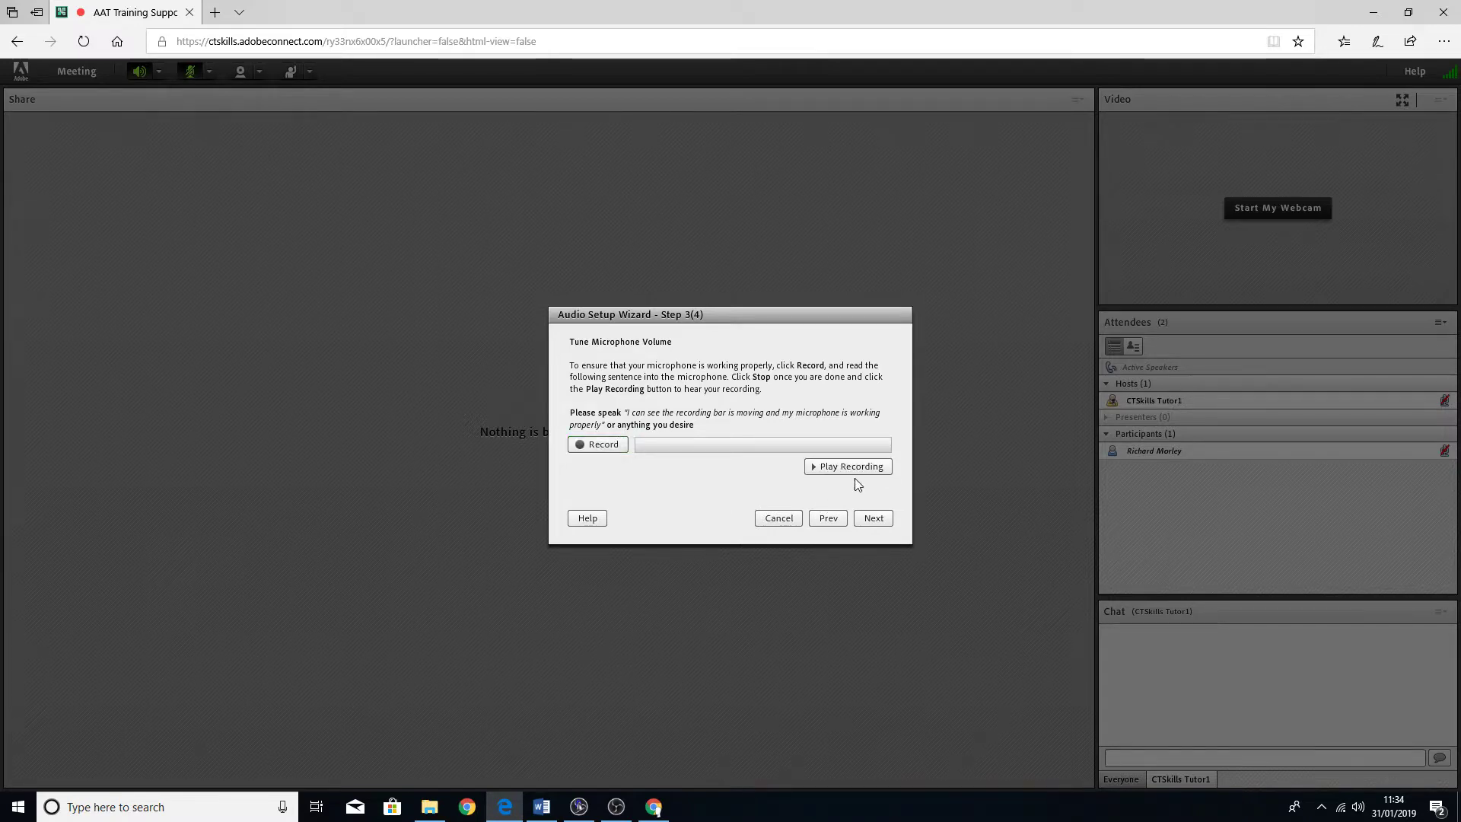
left_click(872, 519)
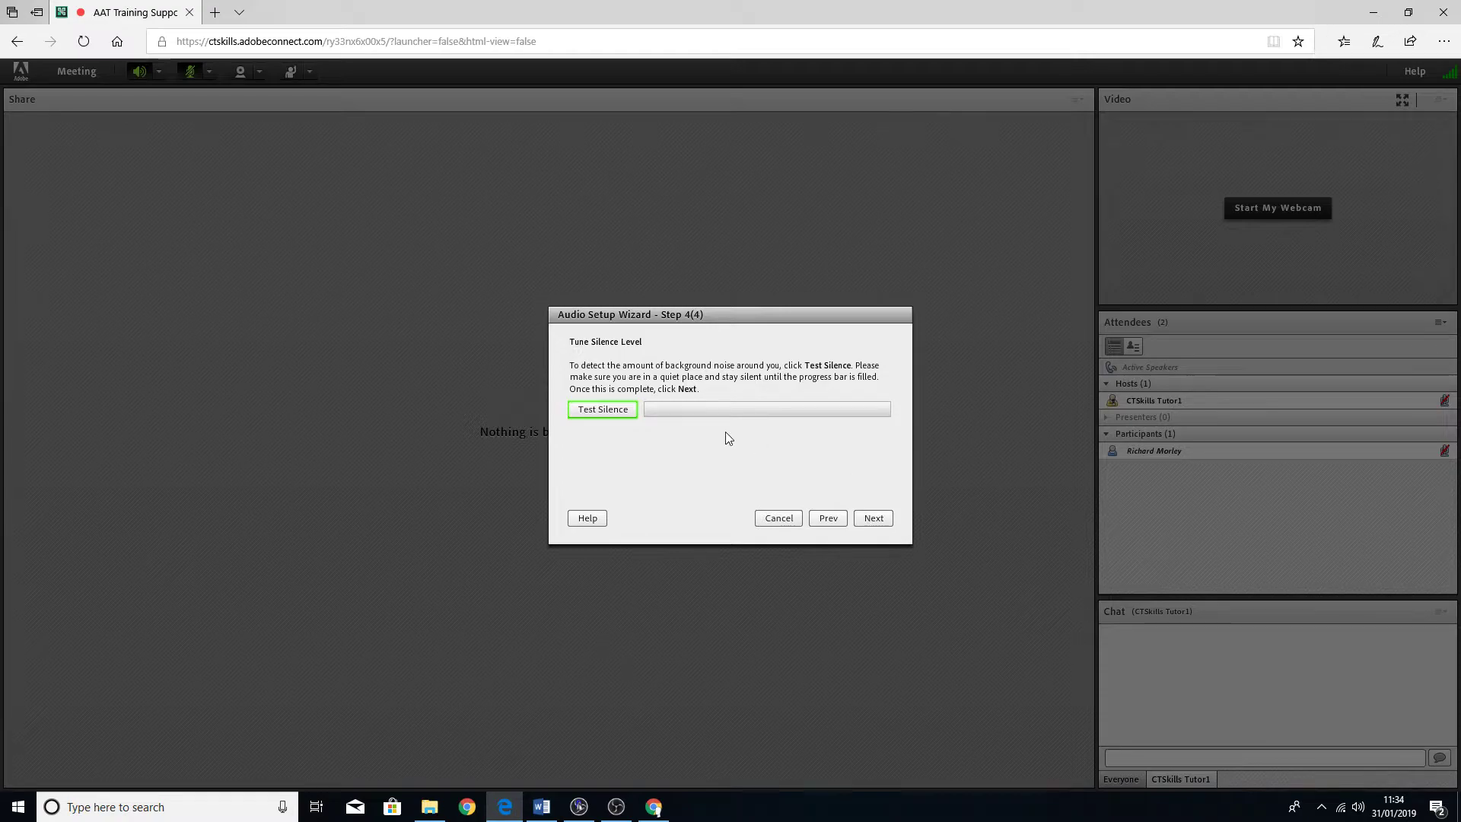
left_click(873, 516)
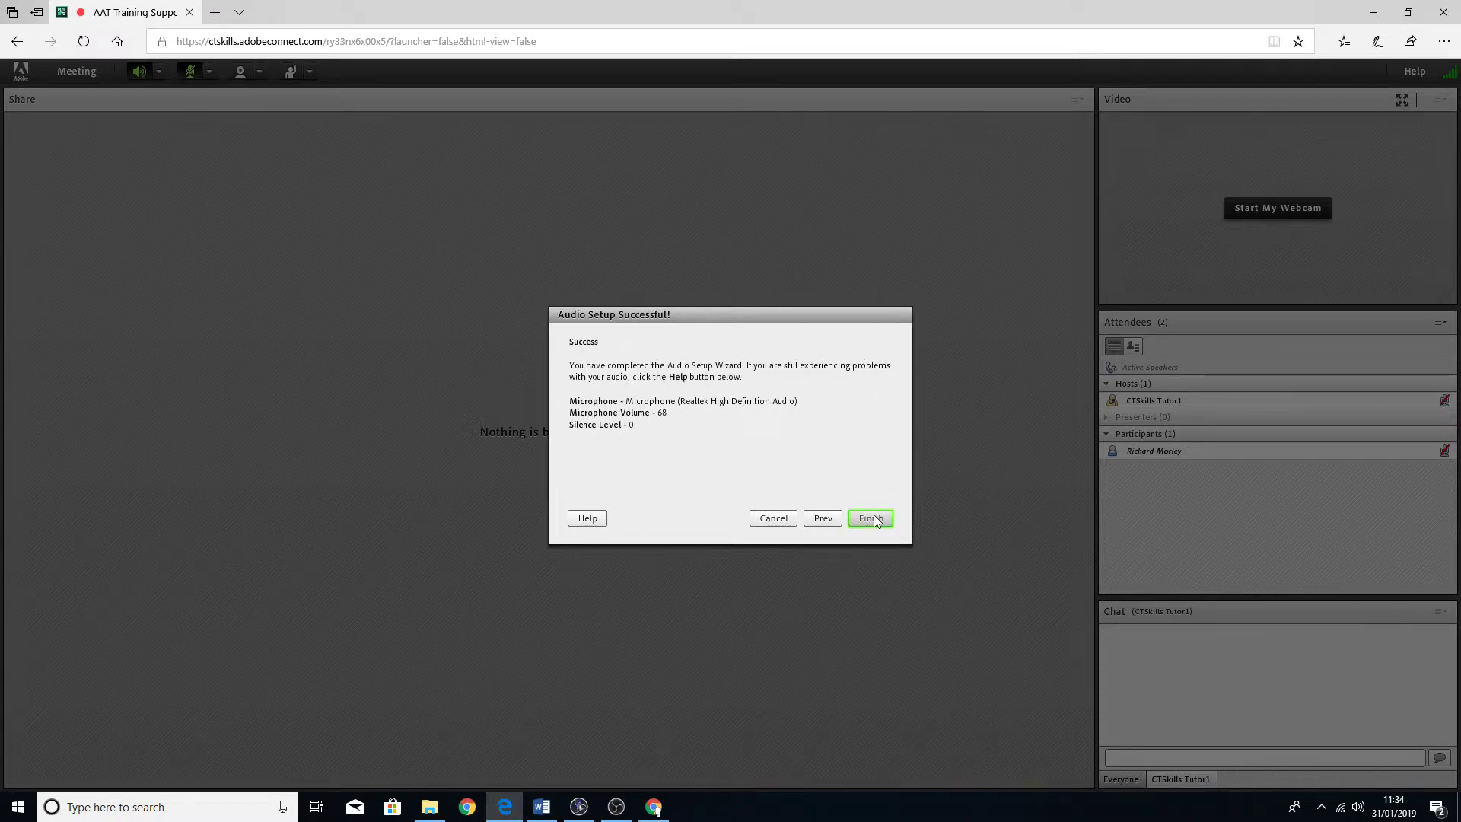
left_click(872, 518)
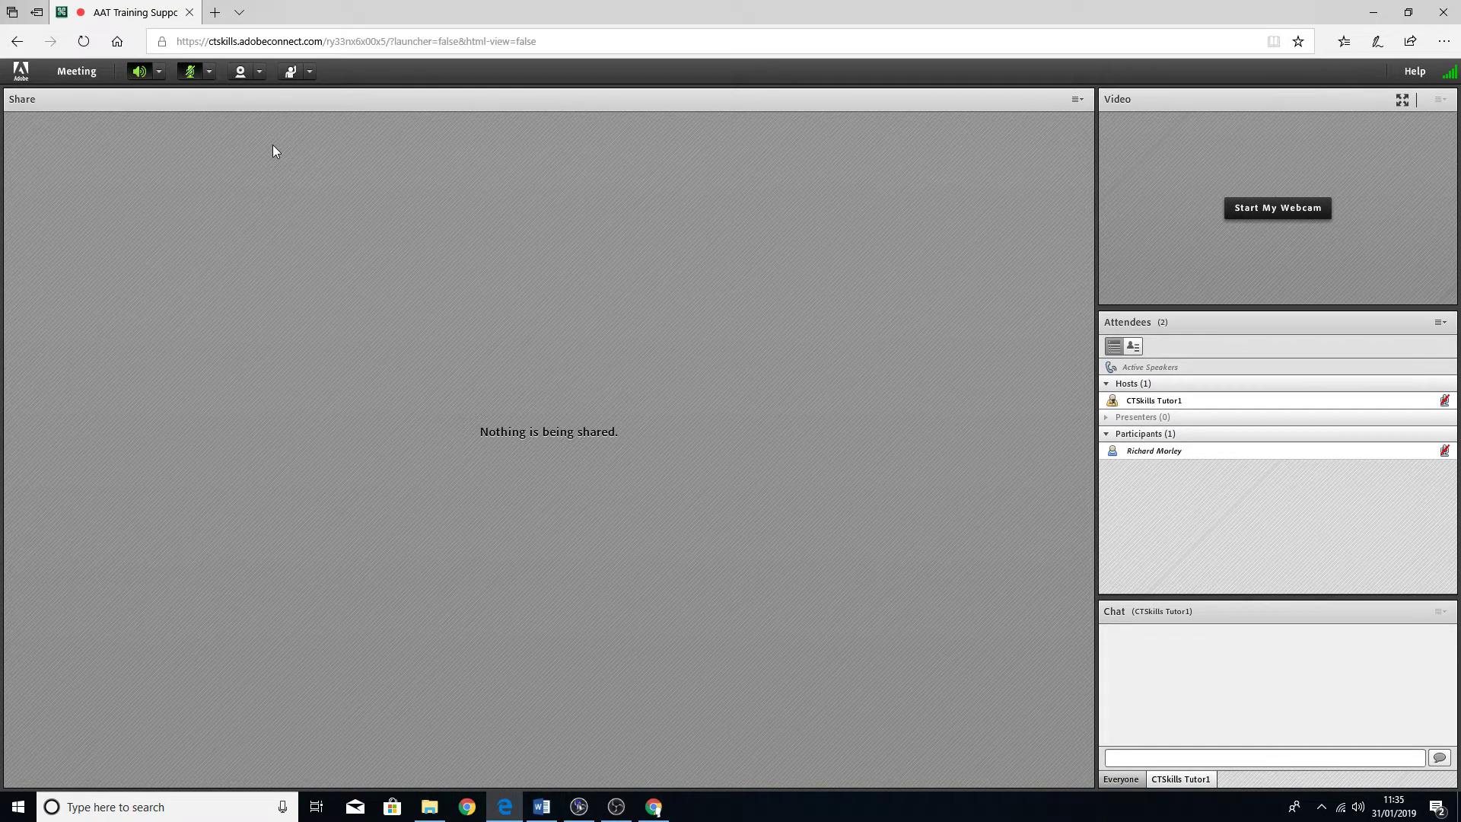
- Set your status to Raise Hand, then Agree, then Step Away
left_click(311, 73)
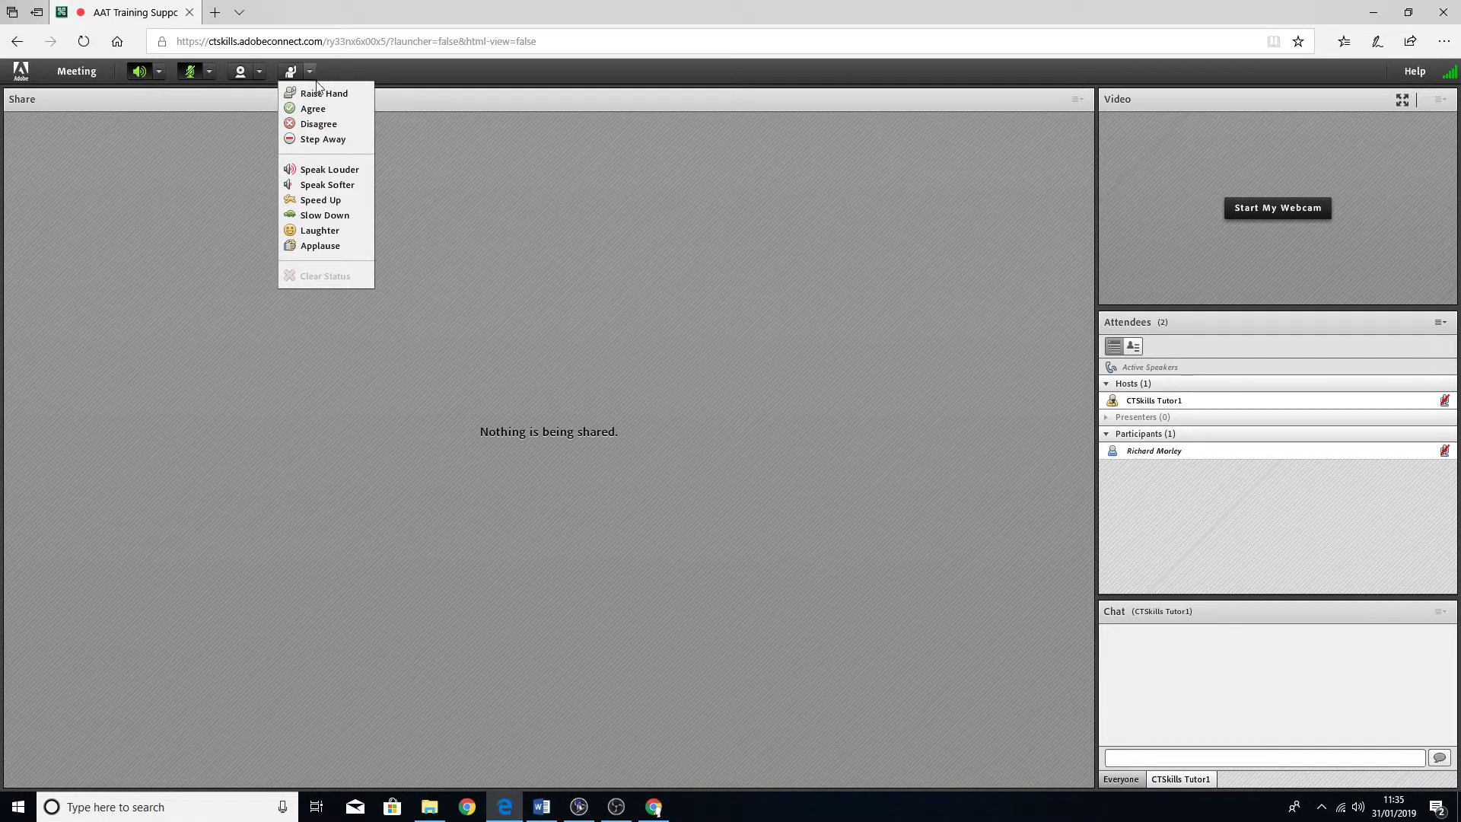
left_click(332, 94)
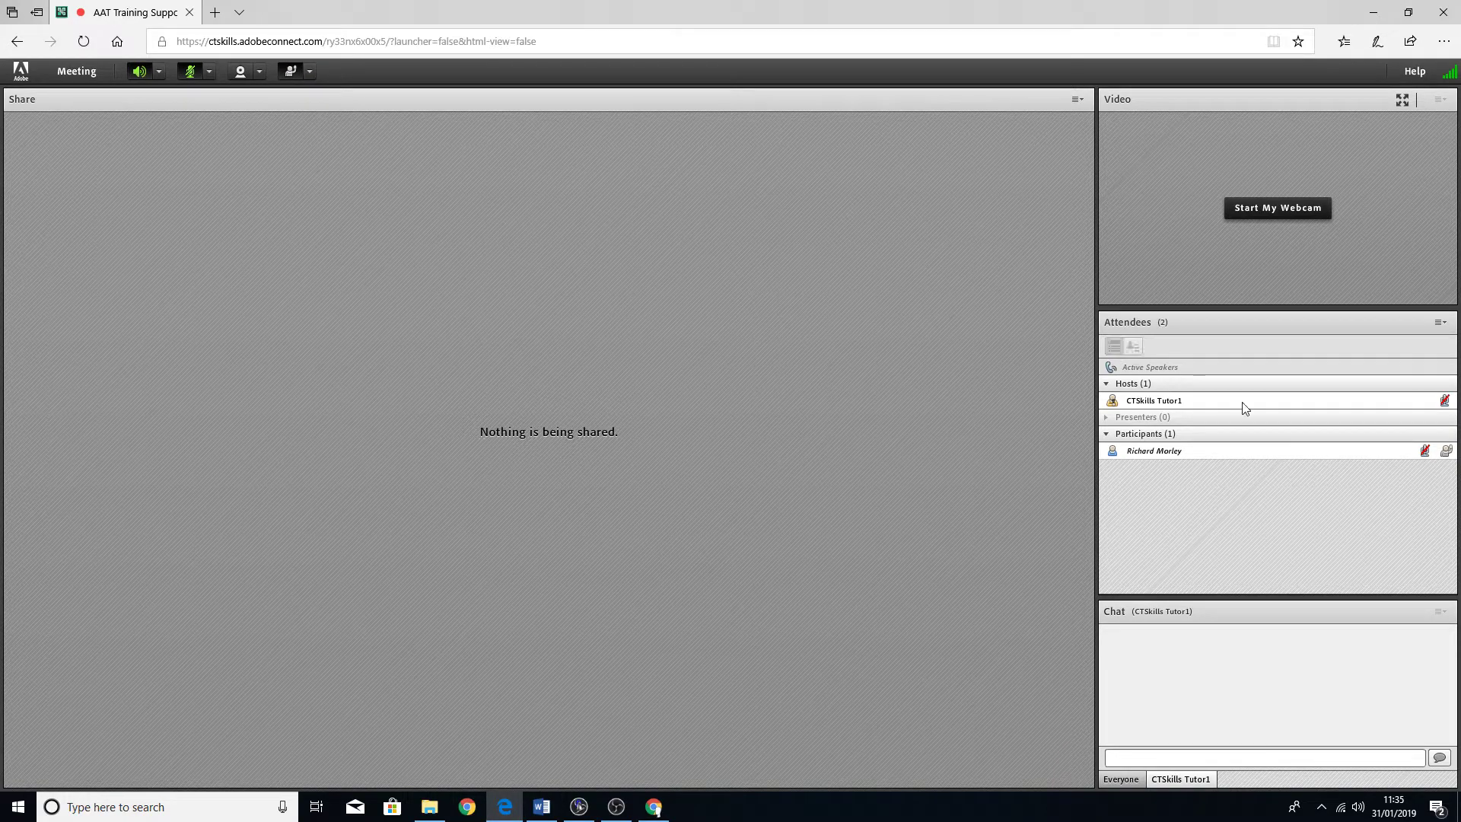
left_click(1443, 452)
left_click(312, 75)
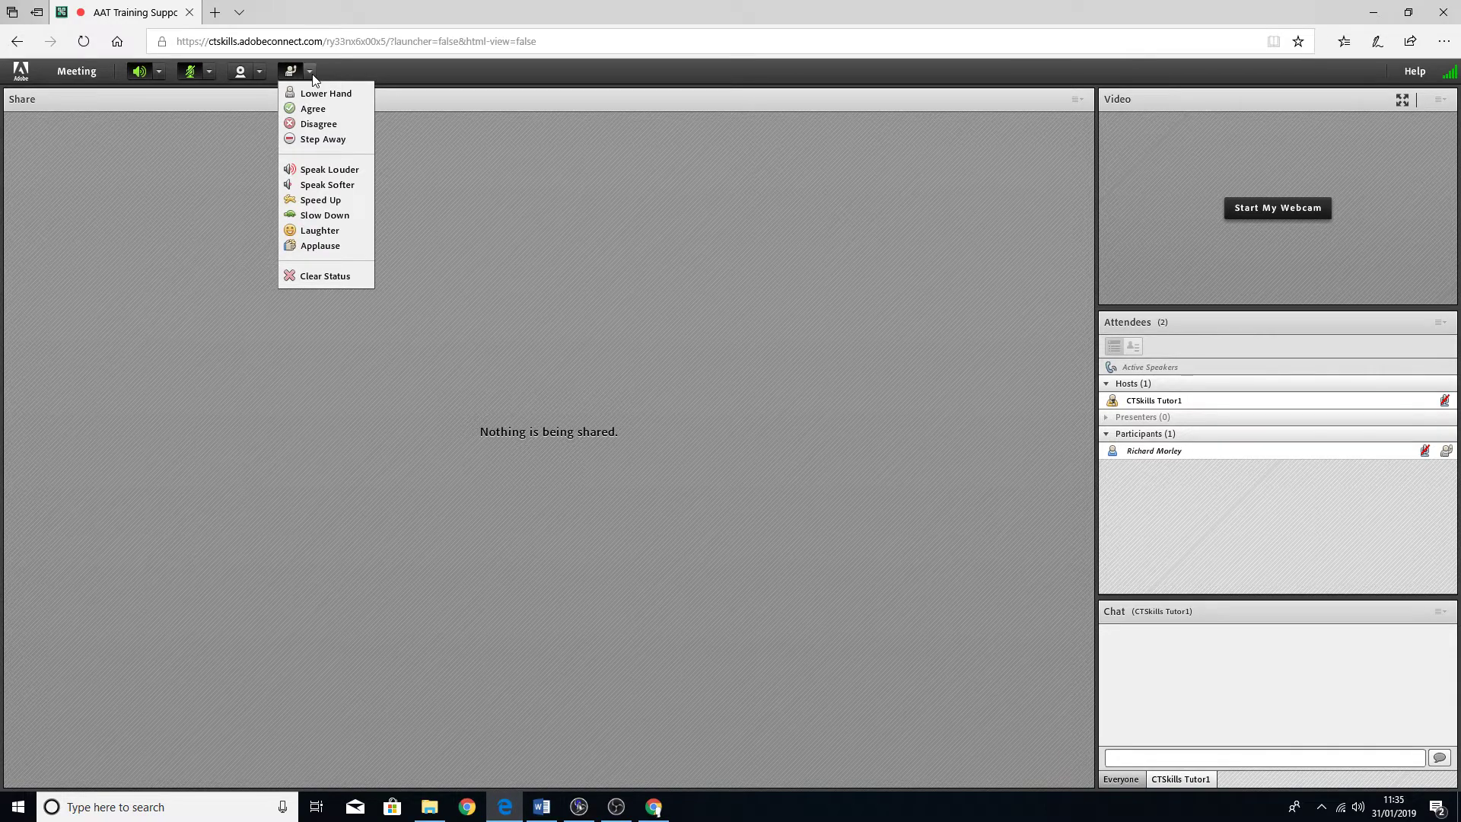
left_click(328, 109)
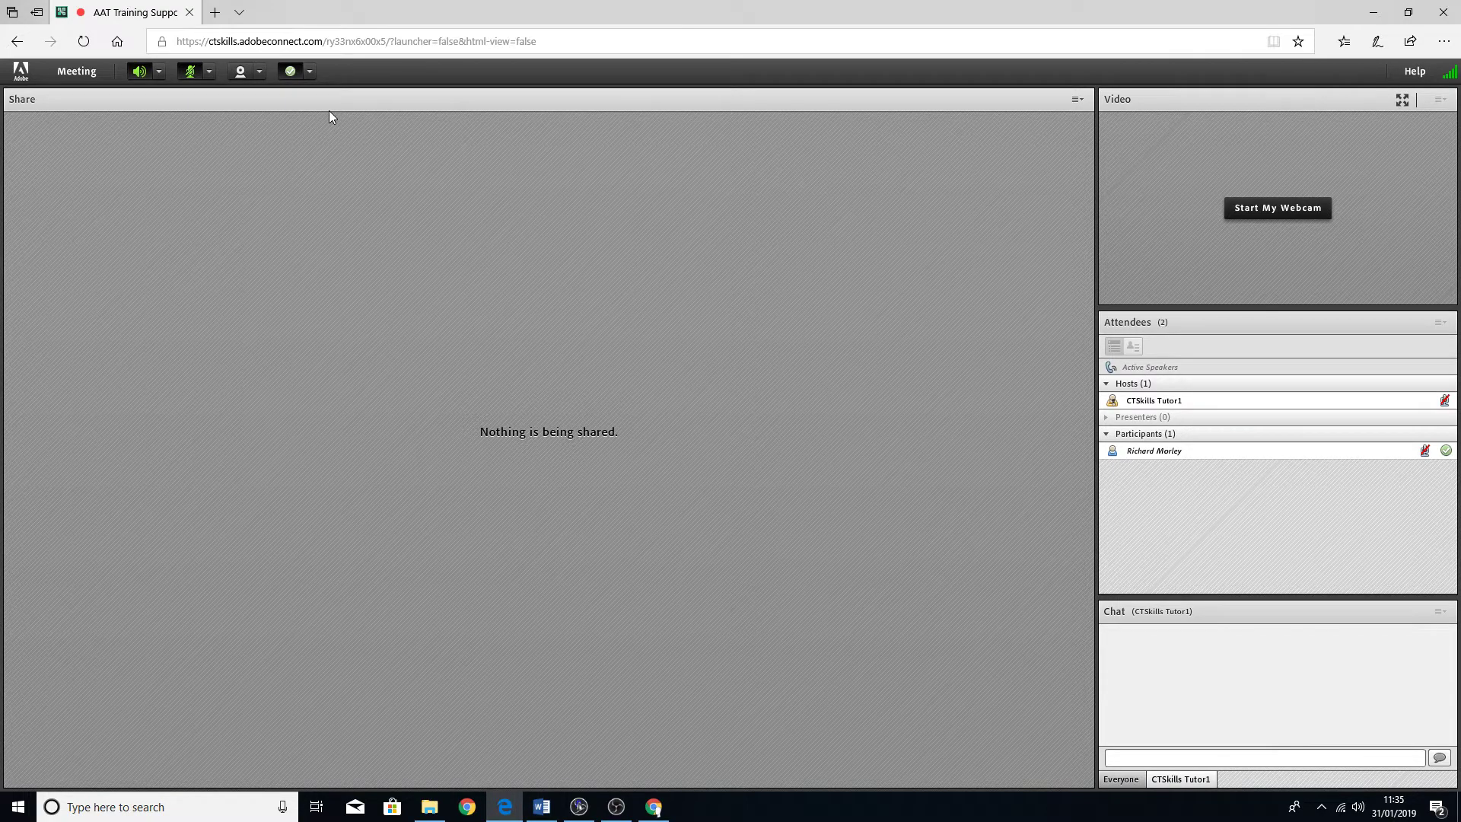
left_click(310, 73)
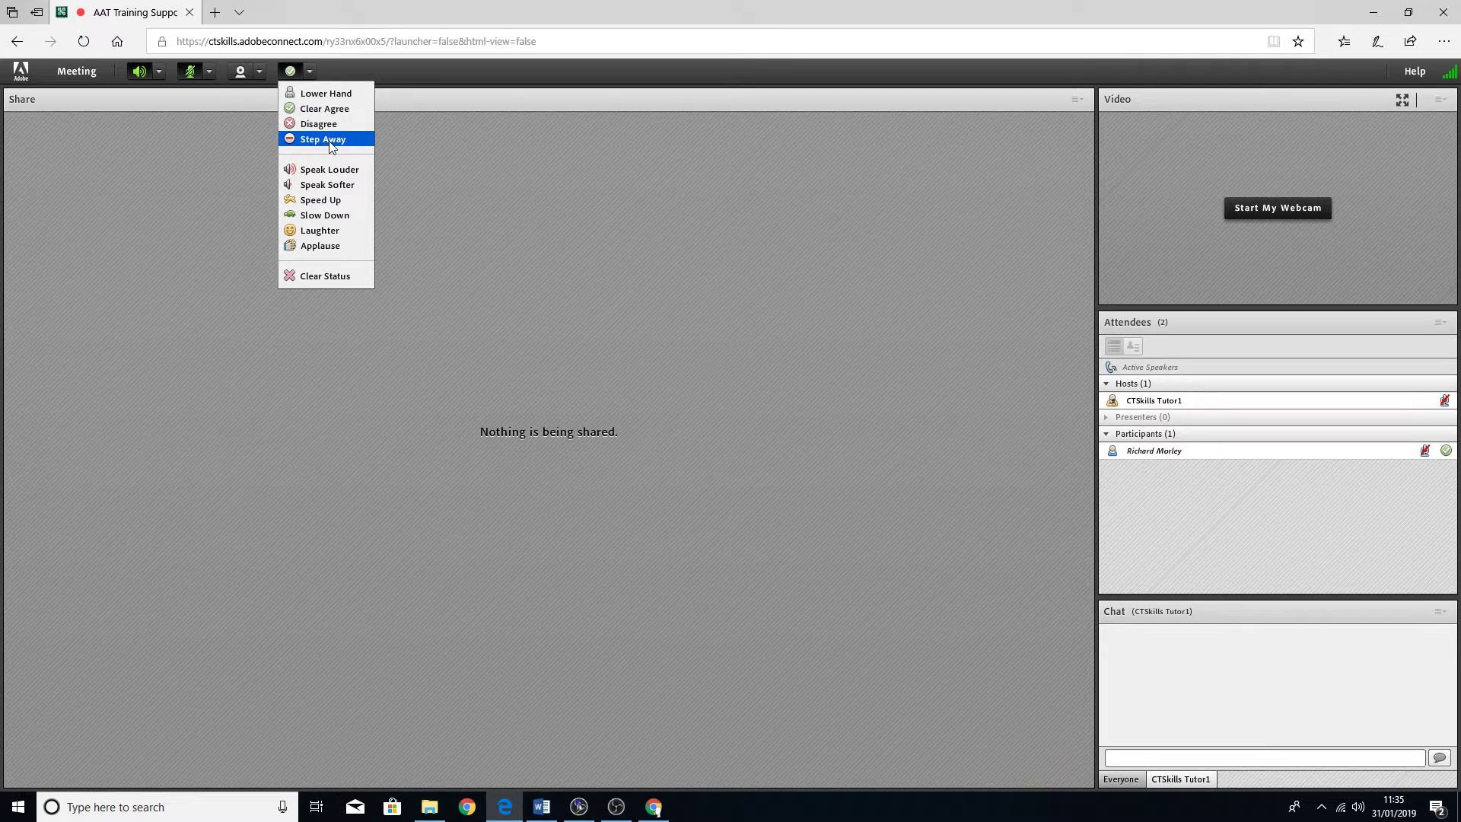
left_click(330, 140)
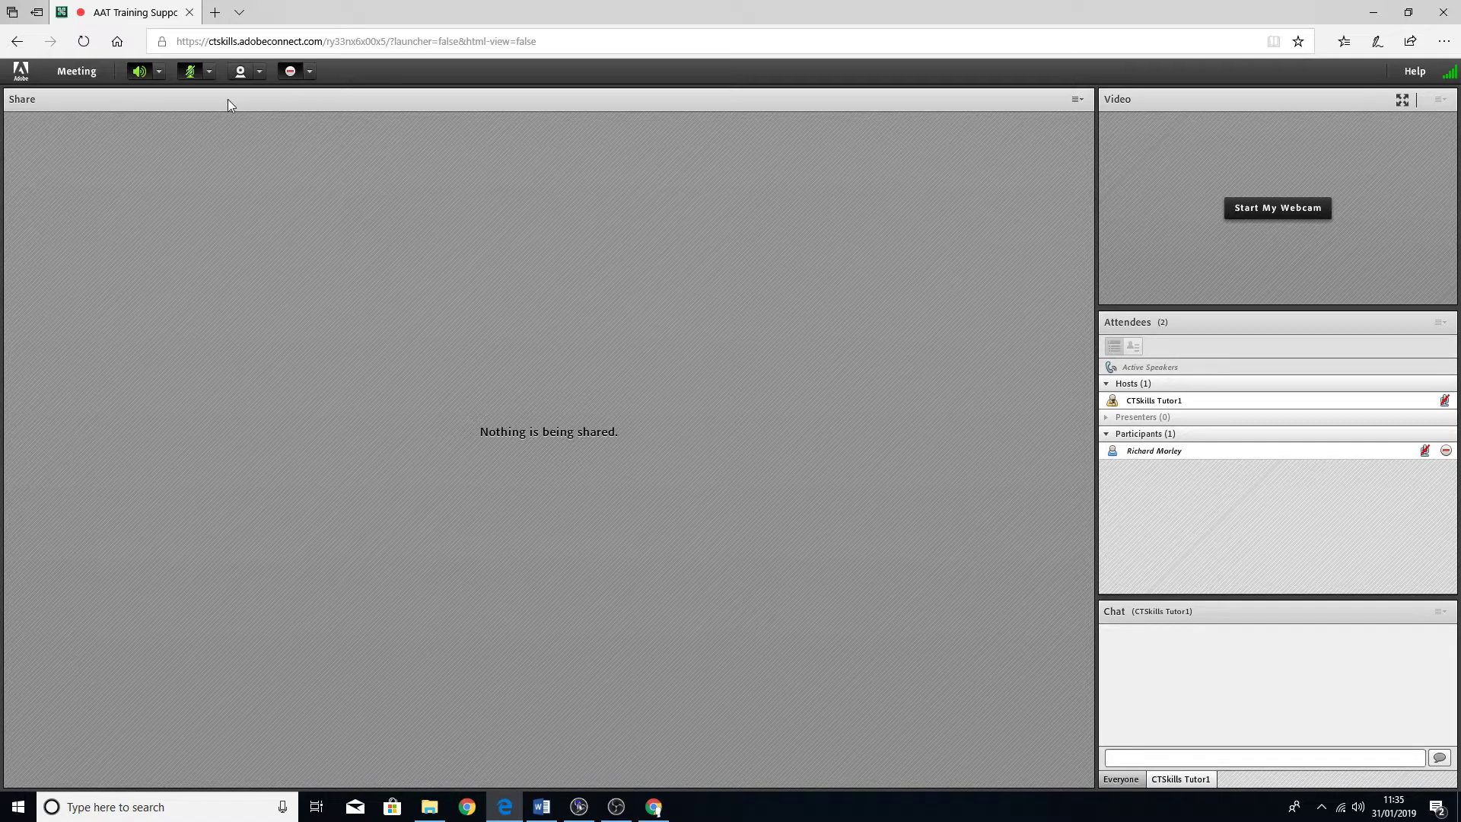
- Change your status to Speak Louder, then Applause
left_click(310, 72)
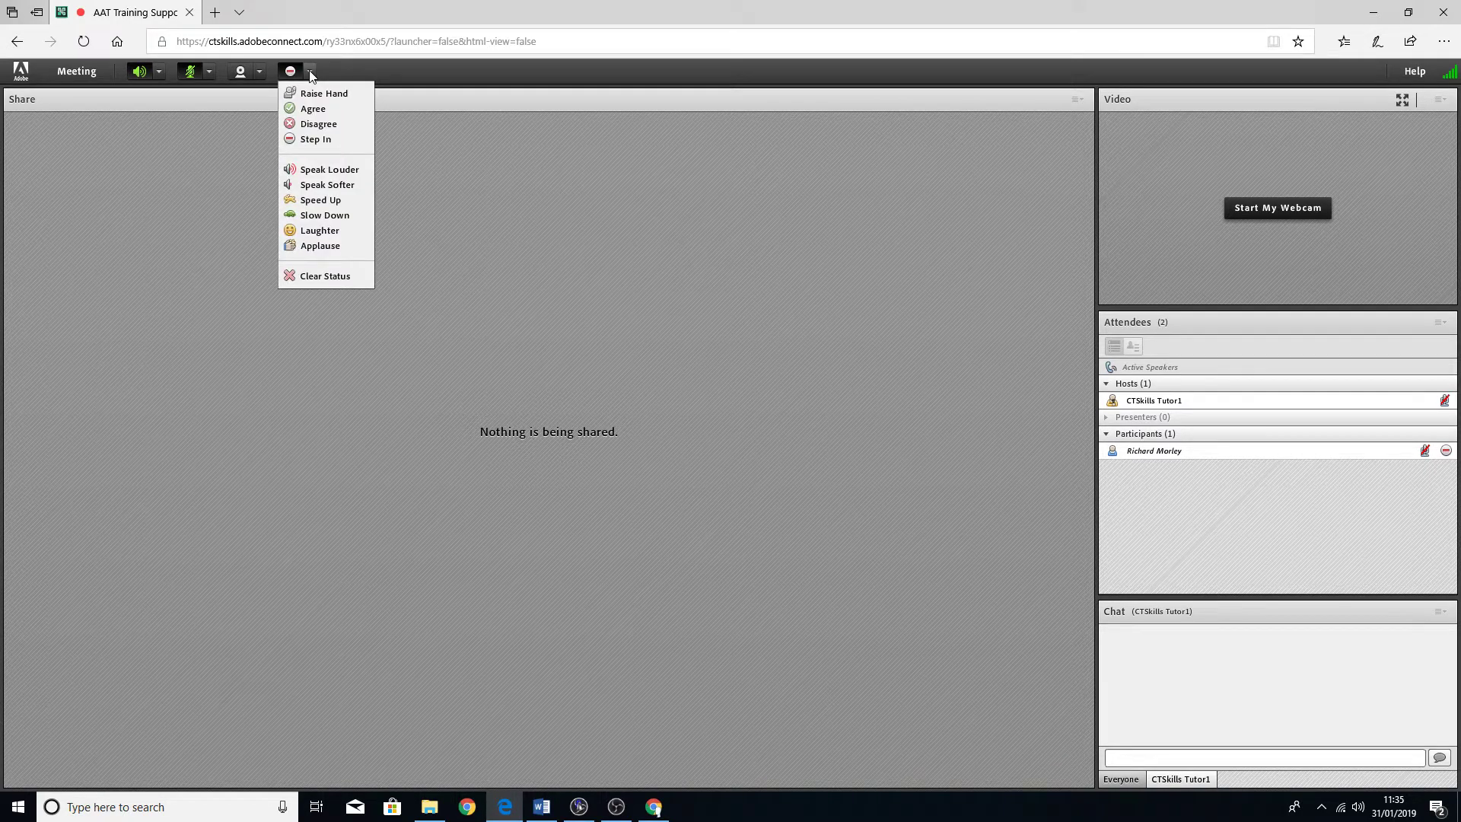
left_click(364, 168)
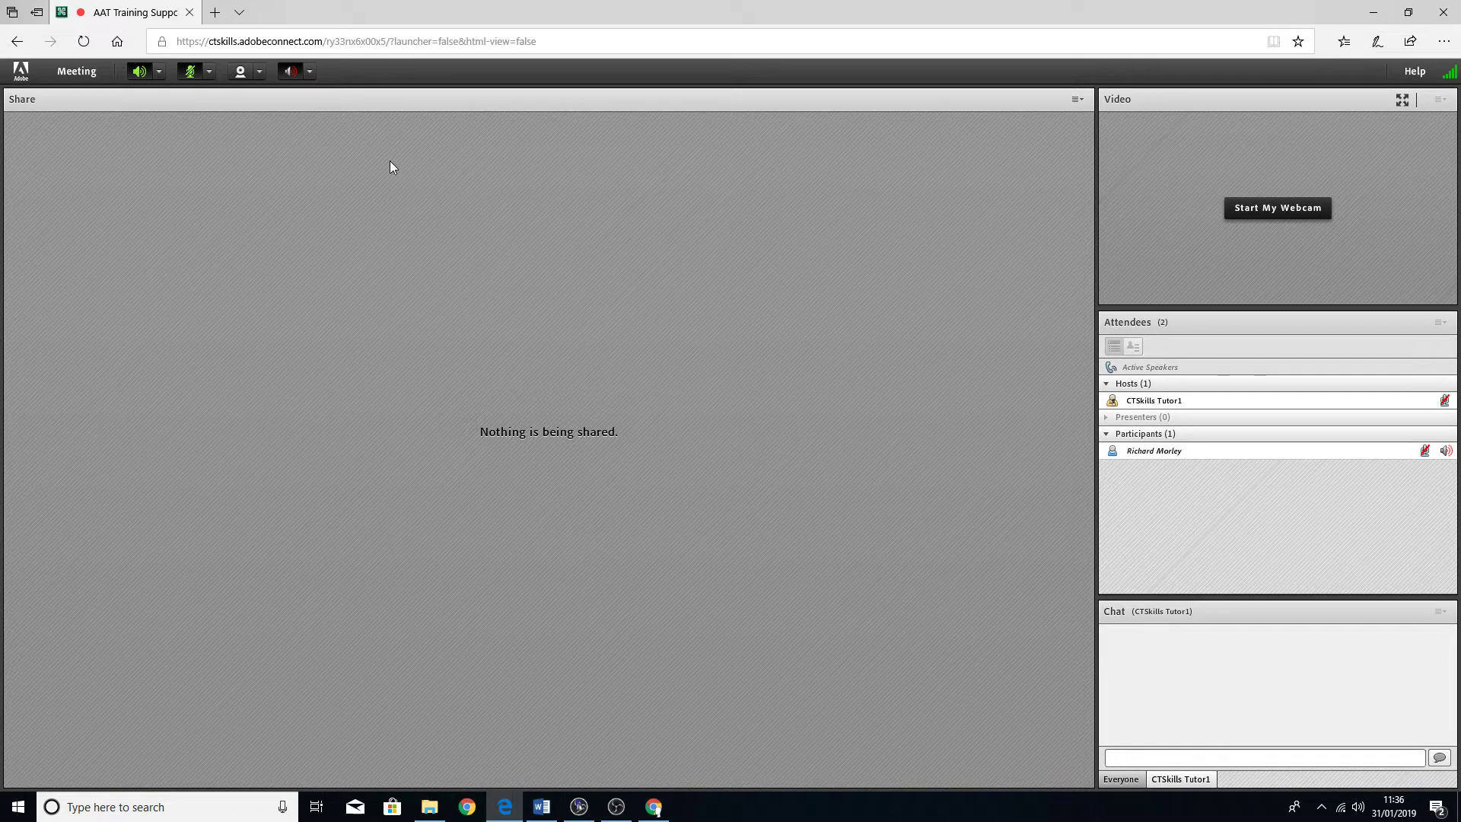
left_click(308, 73)
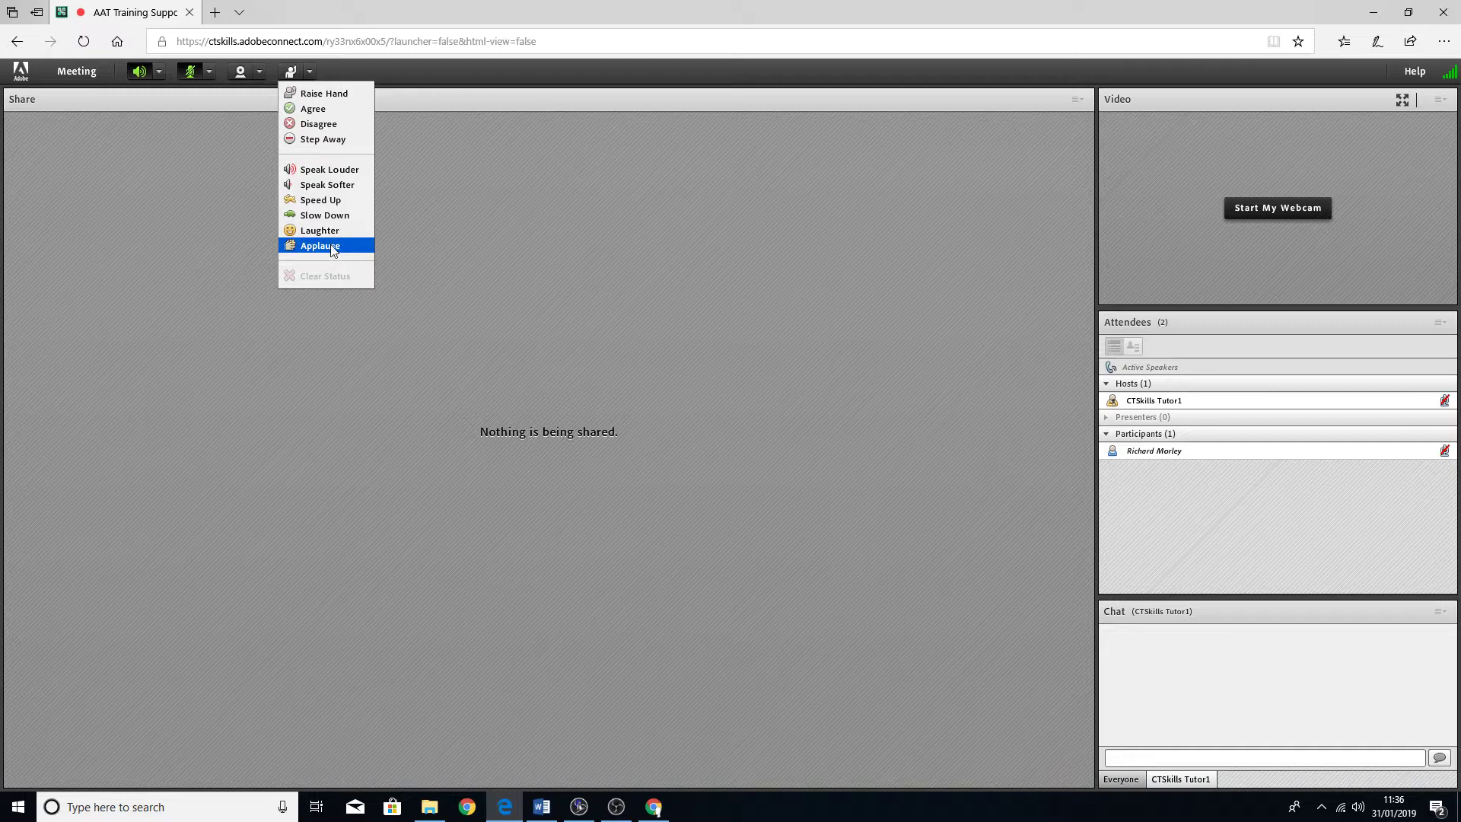
left_click(319, 246)
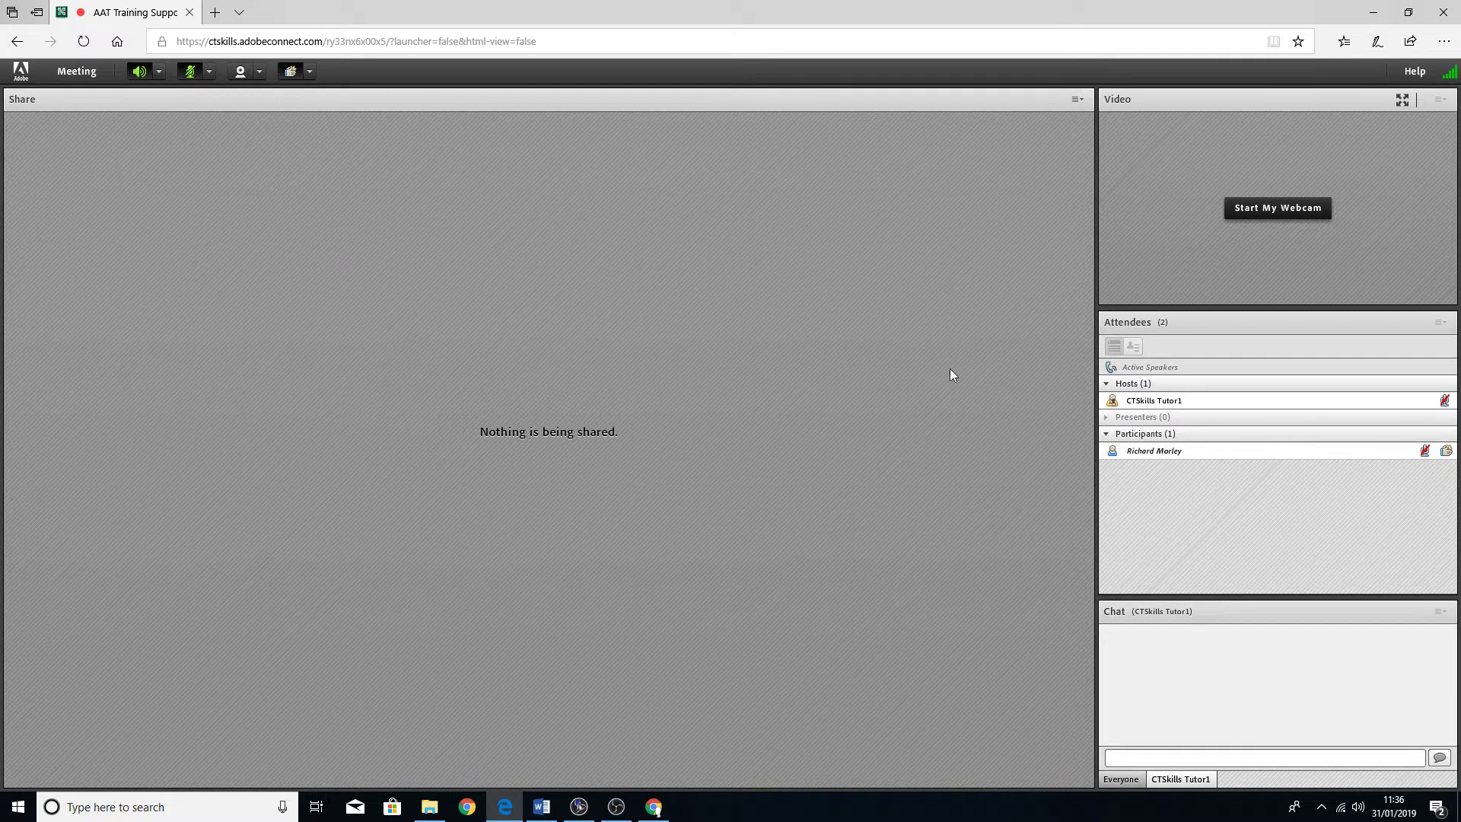
left_click(1362, 451)
left_click(309, 71)
- Clear your status and vote 'great' in the 'How useful is this tutorial?' poll
left_click(350, 277)
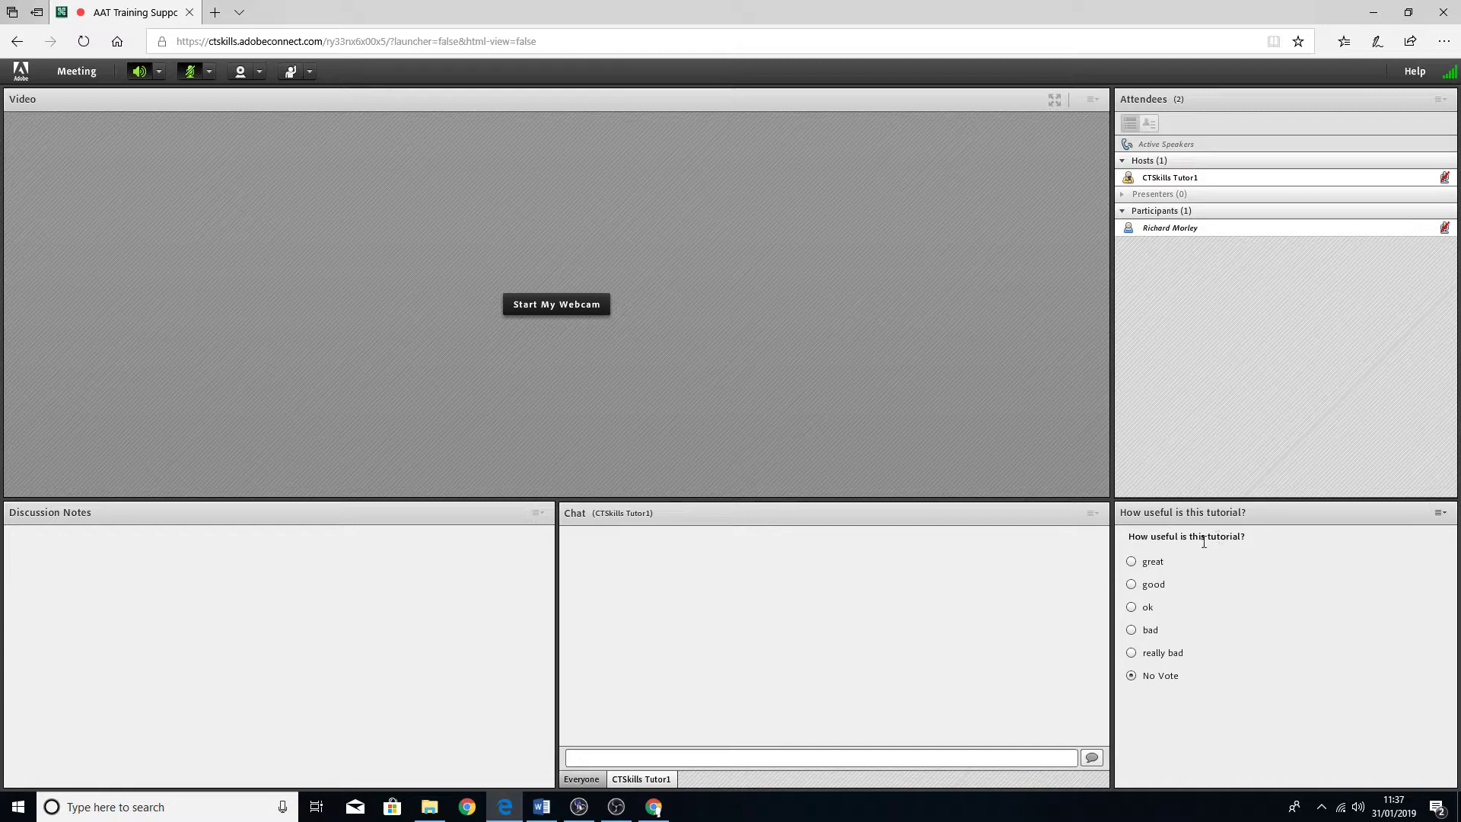
left_click(1131, 561)
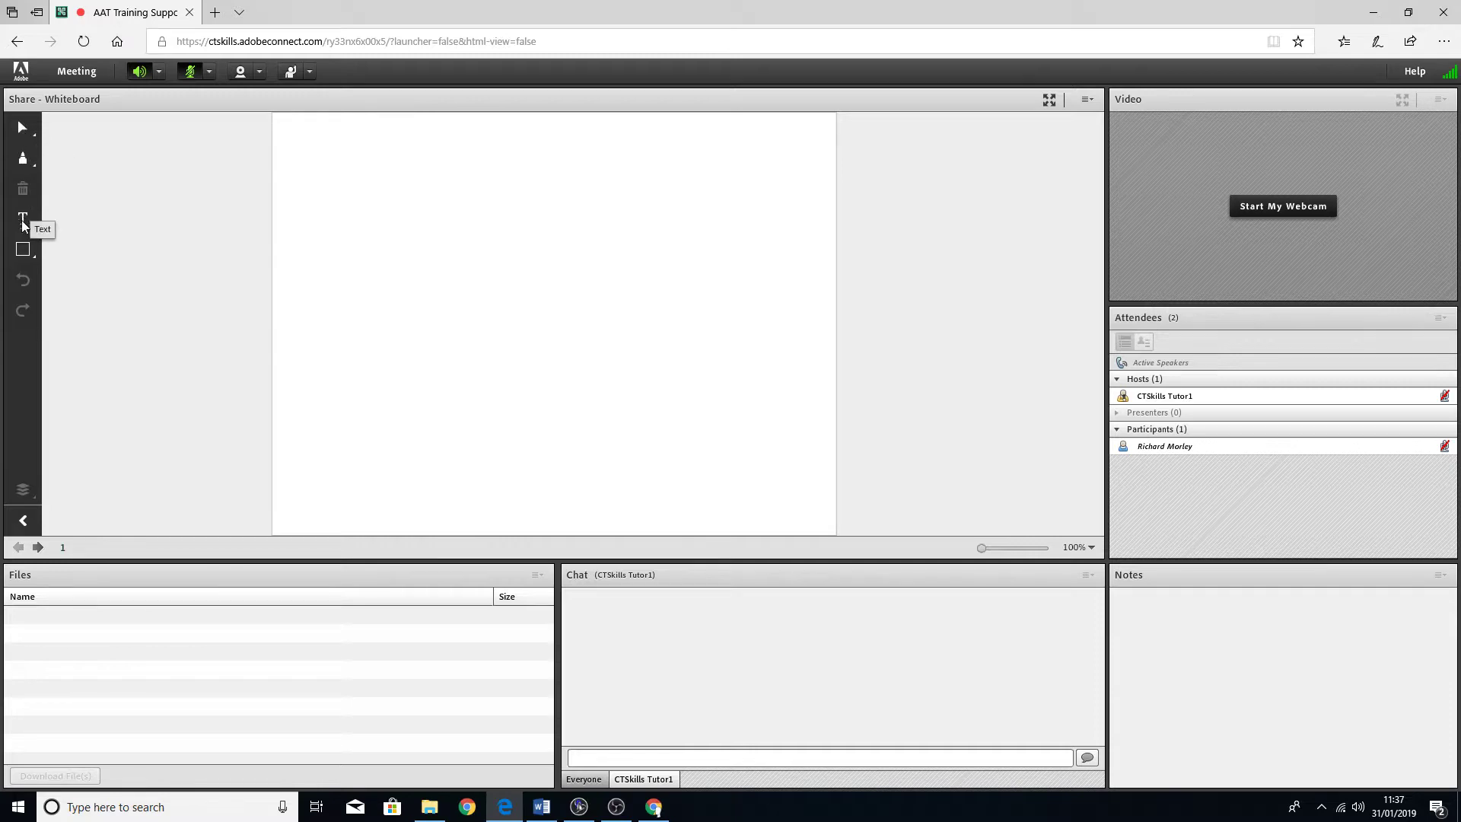
- Draw a freehand marker line and add the text 'hello' on the whiteboard
left_click(31, 158)
mouse_move(341, 175)
left_mouse_down()
mouse_move(336, 215)
mouse_move(616, 307)
mouse_move(272, 354)
left_mouse_up()
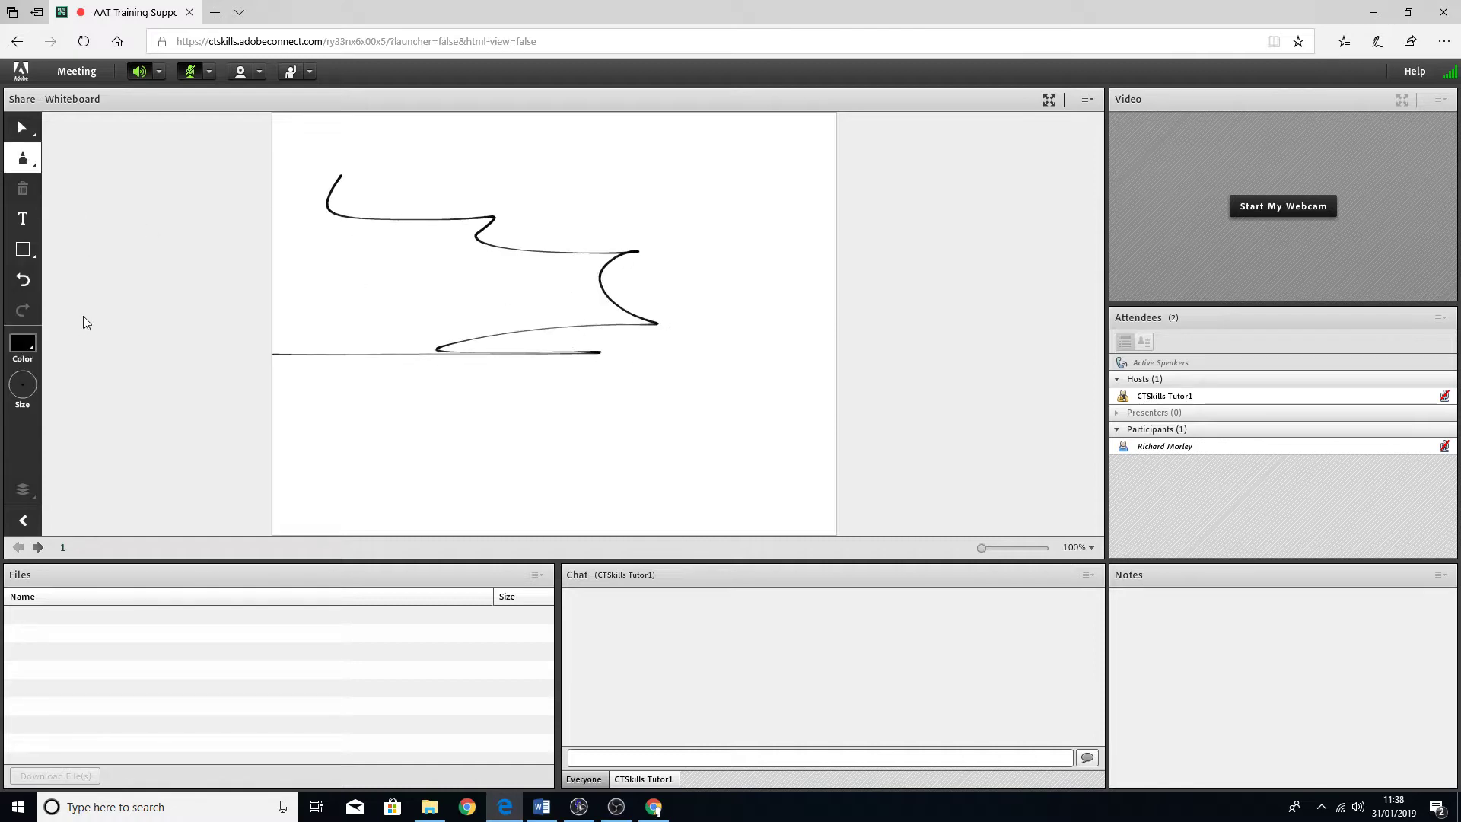
left_click(23, 219)
left_click(339, 277)
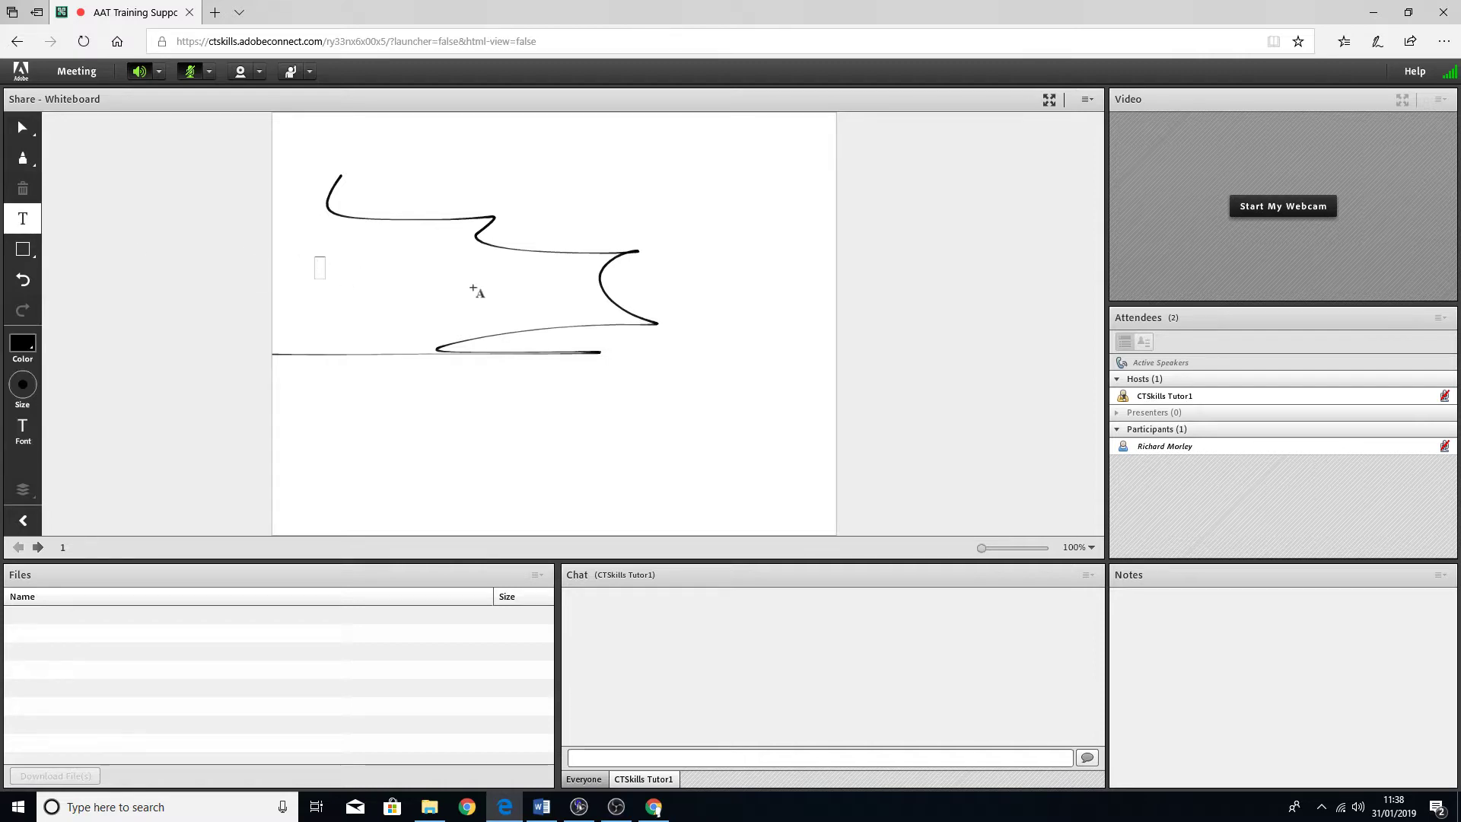
type("hello")
key("Return")
left_click(487, 302)
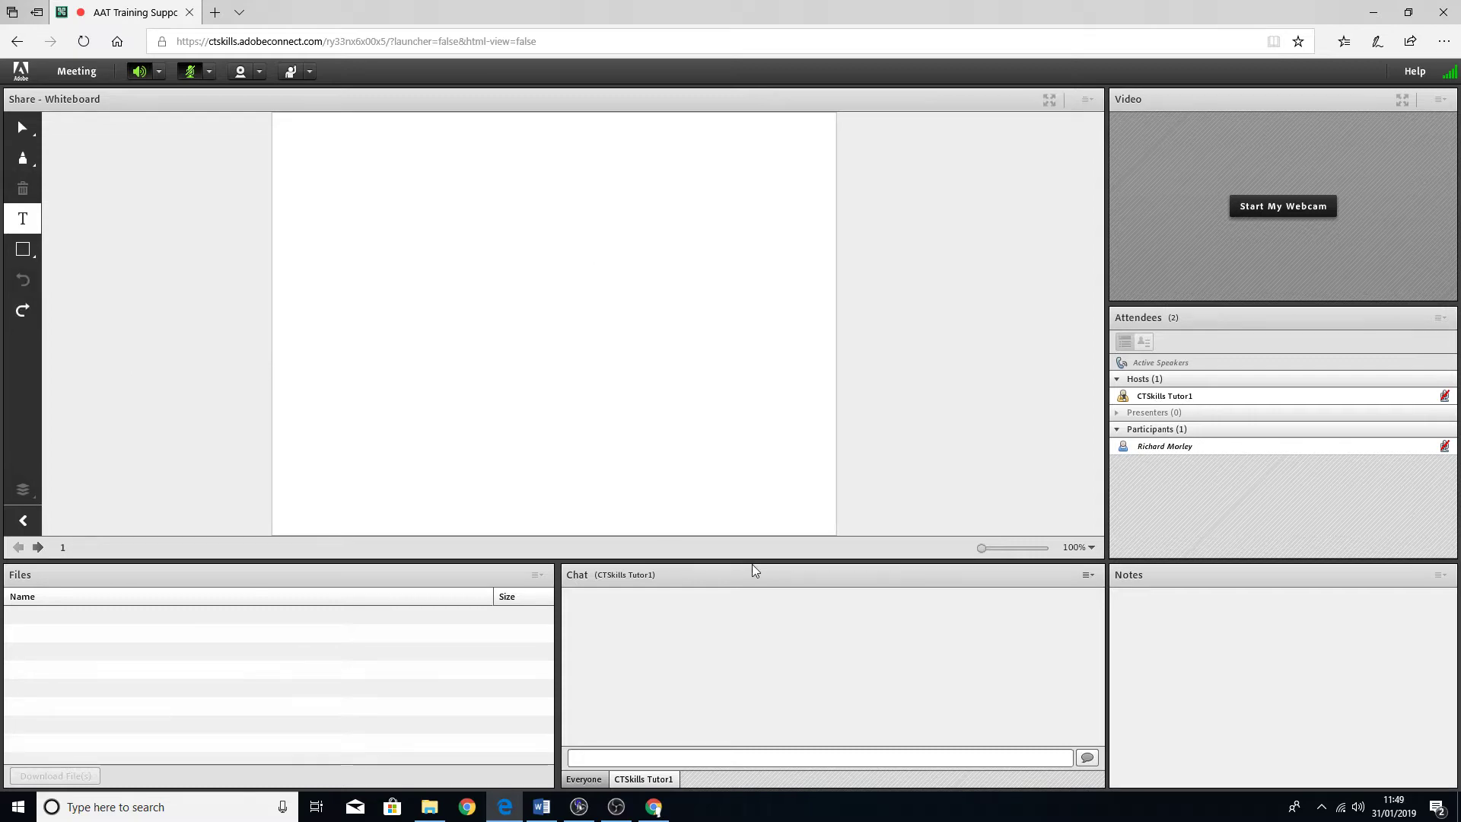
- Switch to the Adobe Connect Guide for Participants in Word and scroll down to page 2
left_click(542, 807)
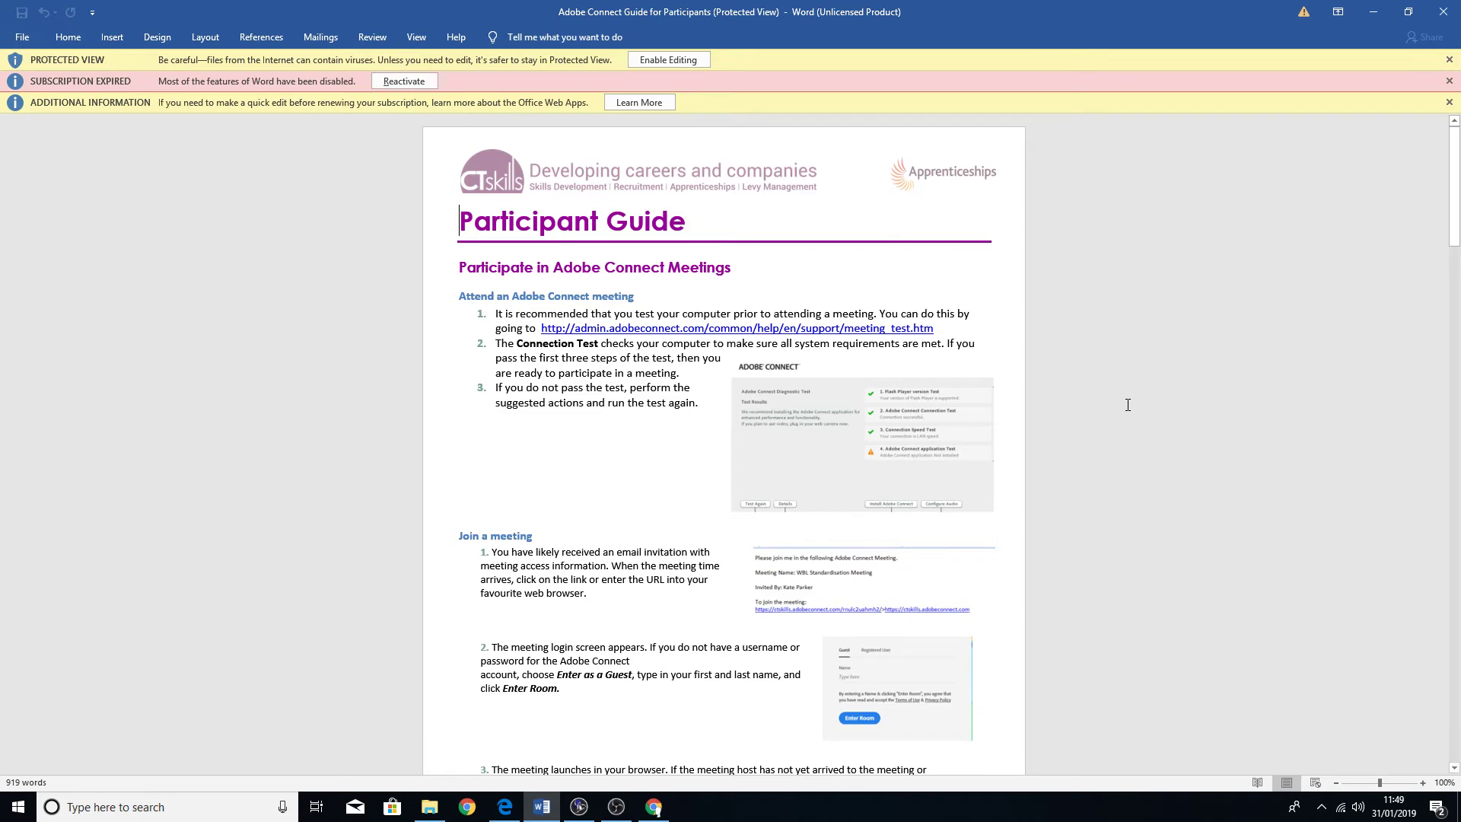
scroll(1127, 404, "down", 3)
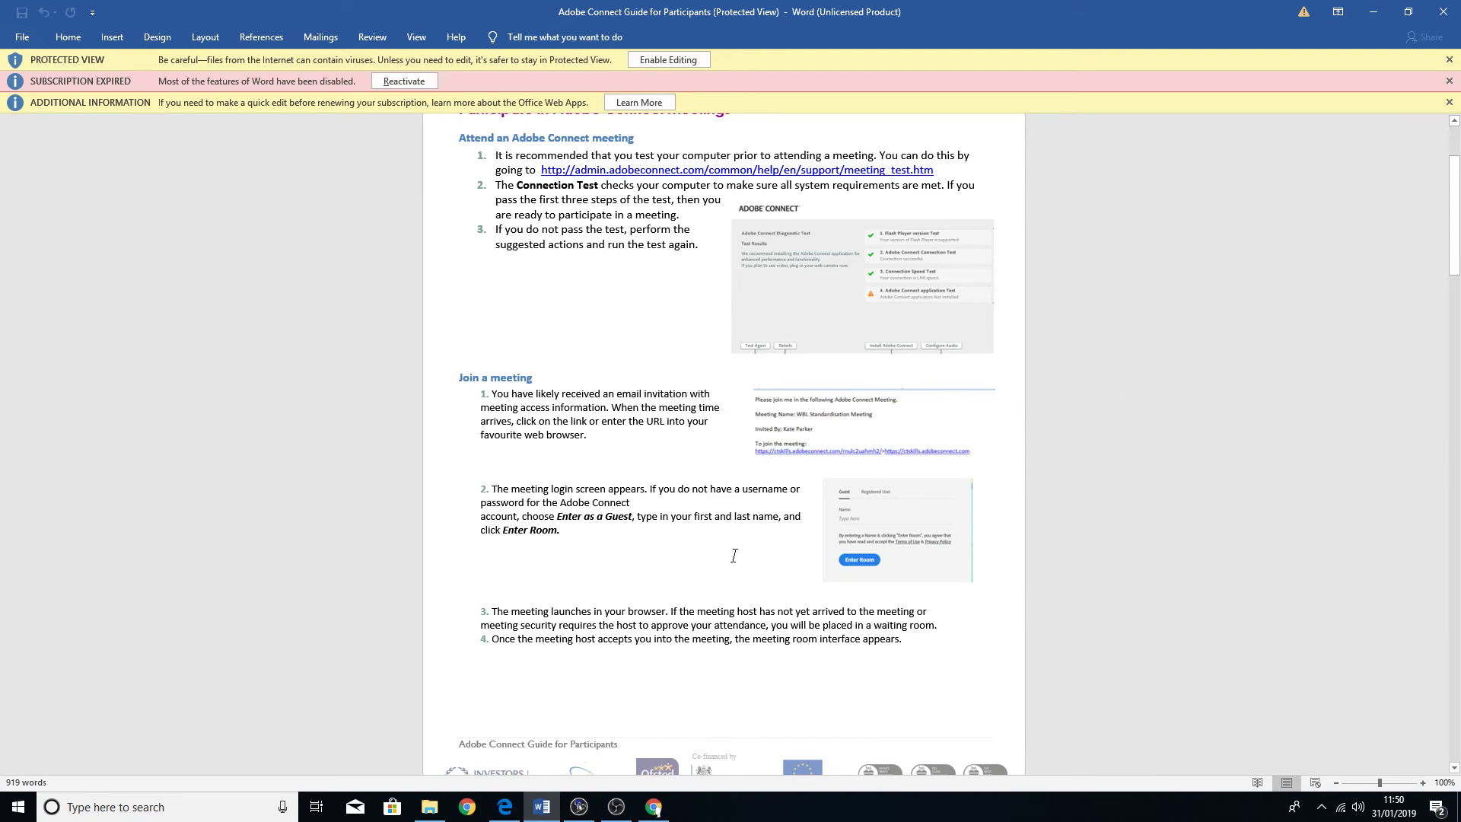
left_click_drag(1454, 203, 1457, 529)
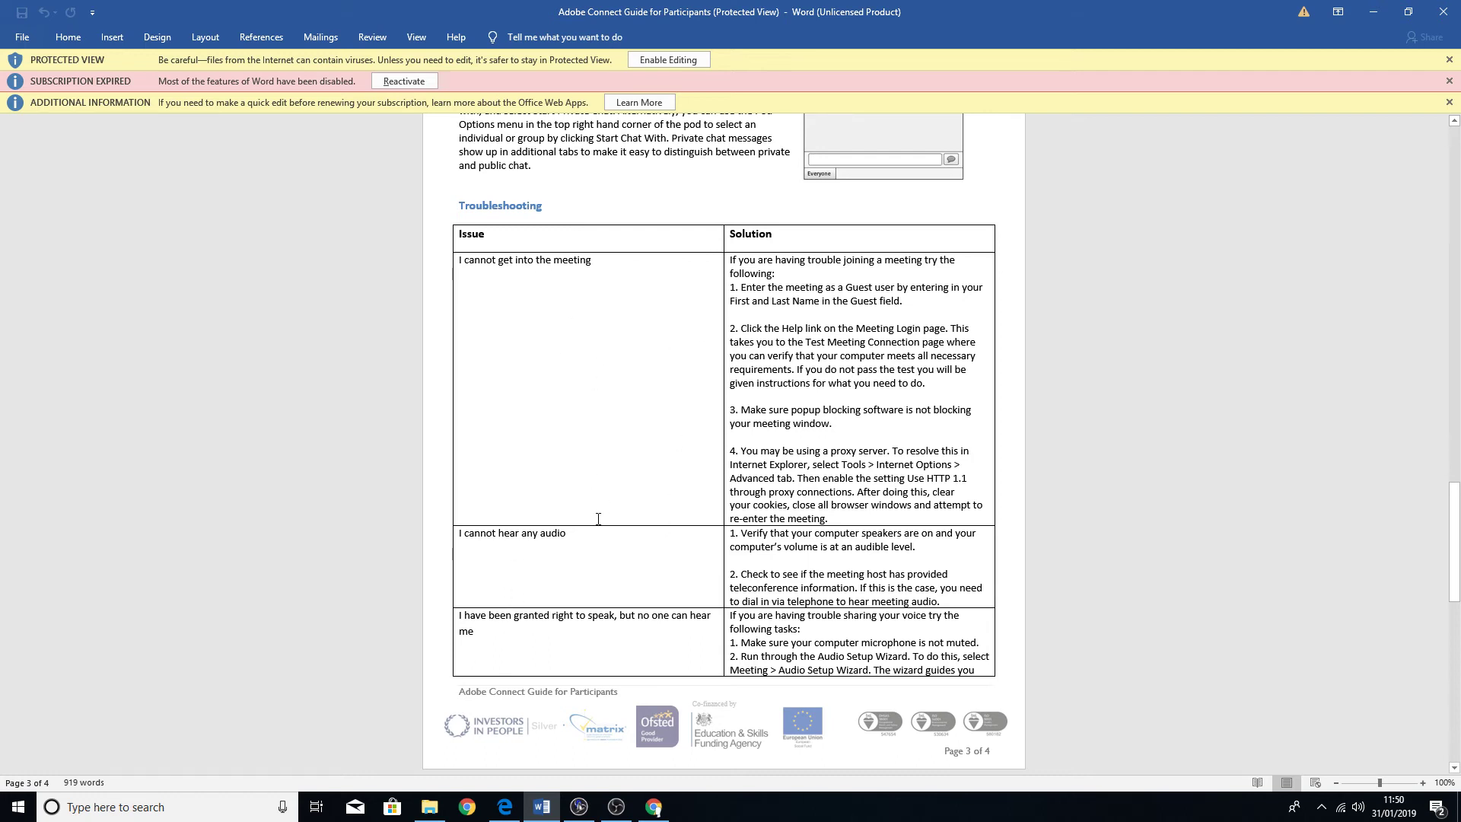
- Scroll through the guide's Troubleshooting table on pages 3–4, reviewing issues like not hearing audio
scroll(598, 519, "down", 3)
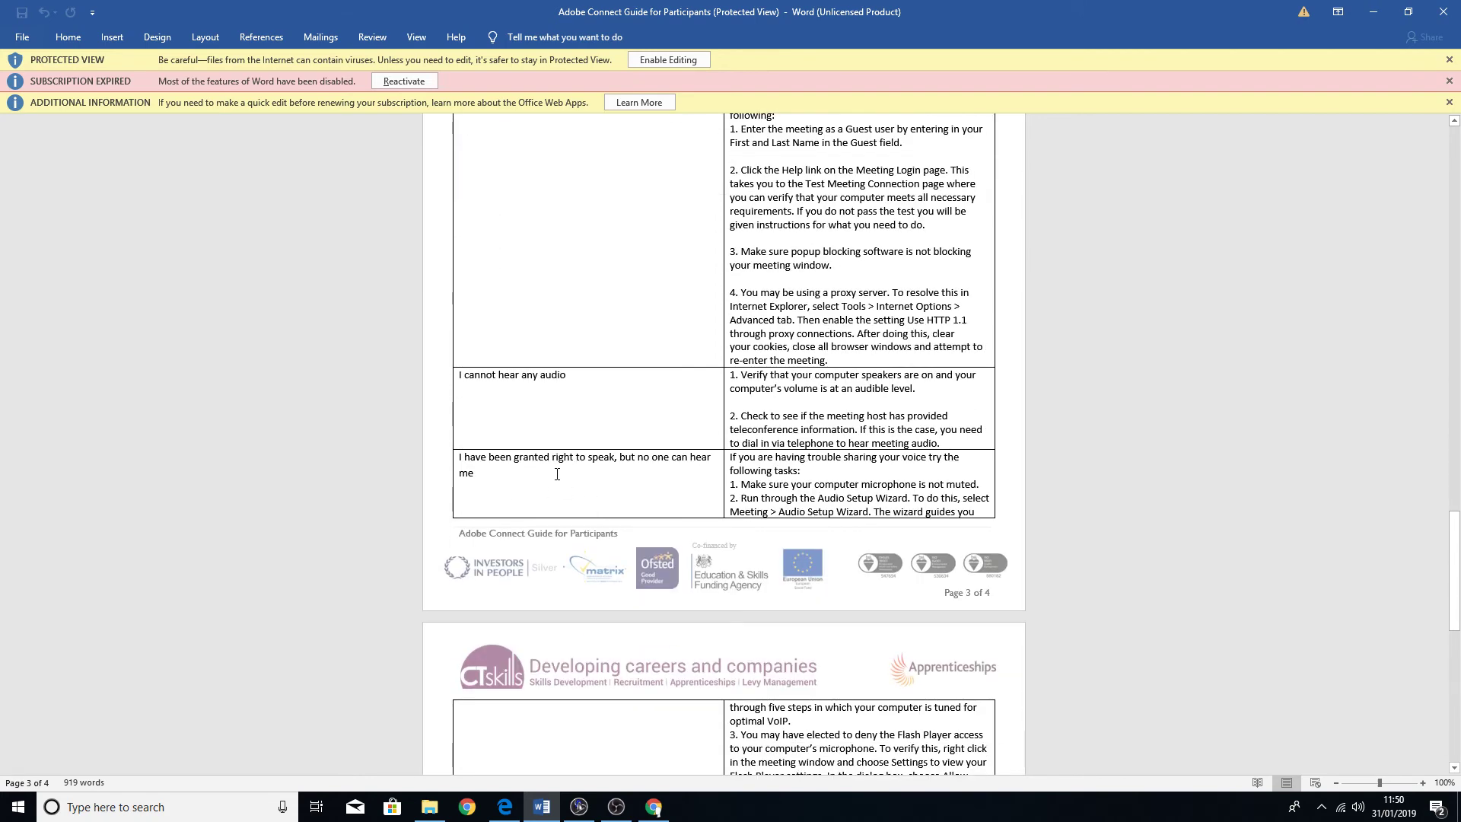
scroll(656, 482, "down", 9)
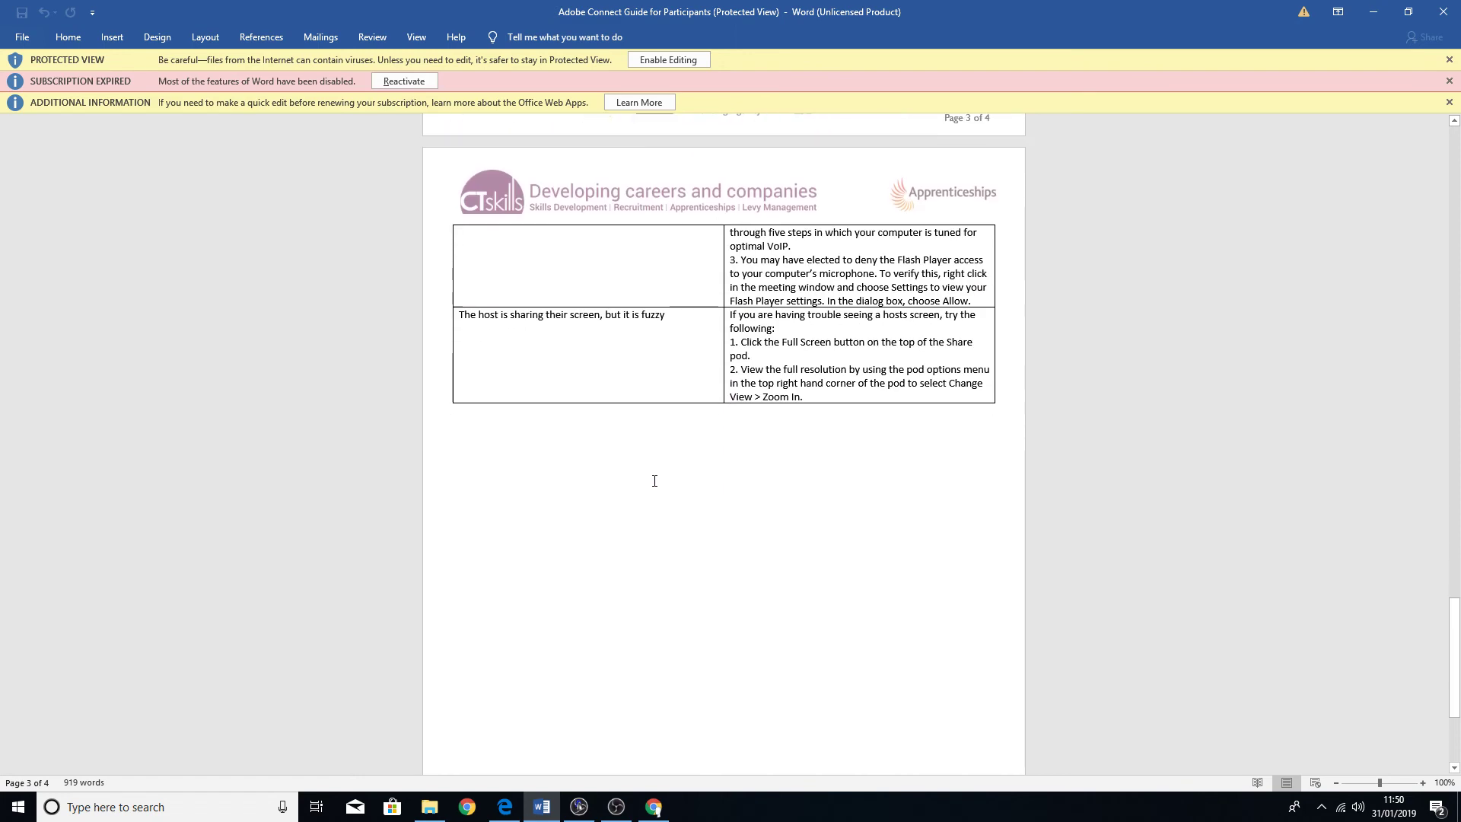
scroll(654, 482, "up", 3)
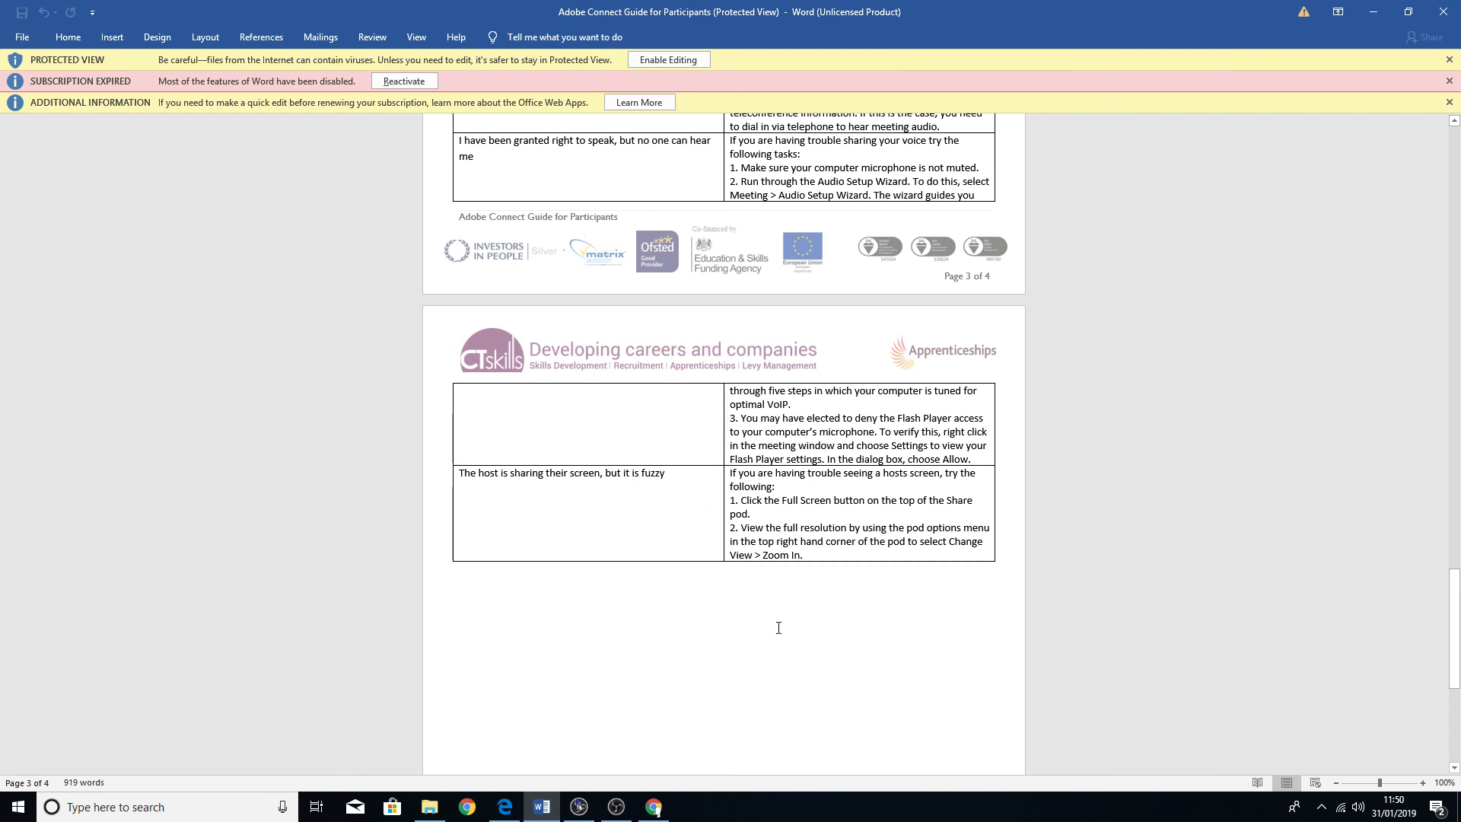
scroll(778, 628, "up", 10)
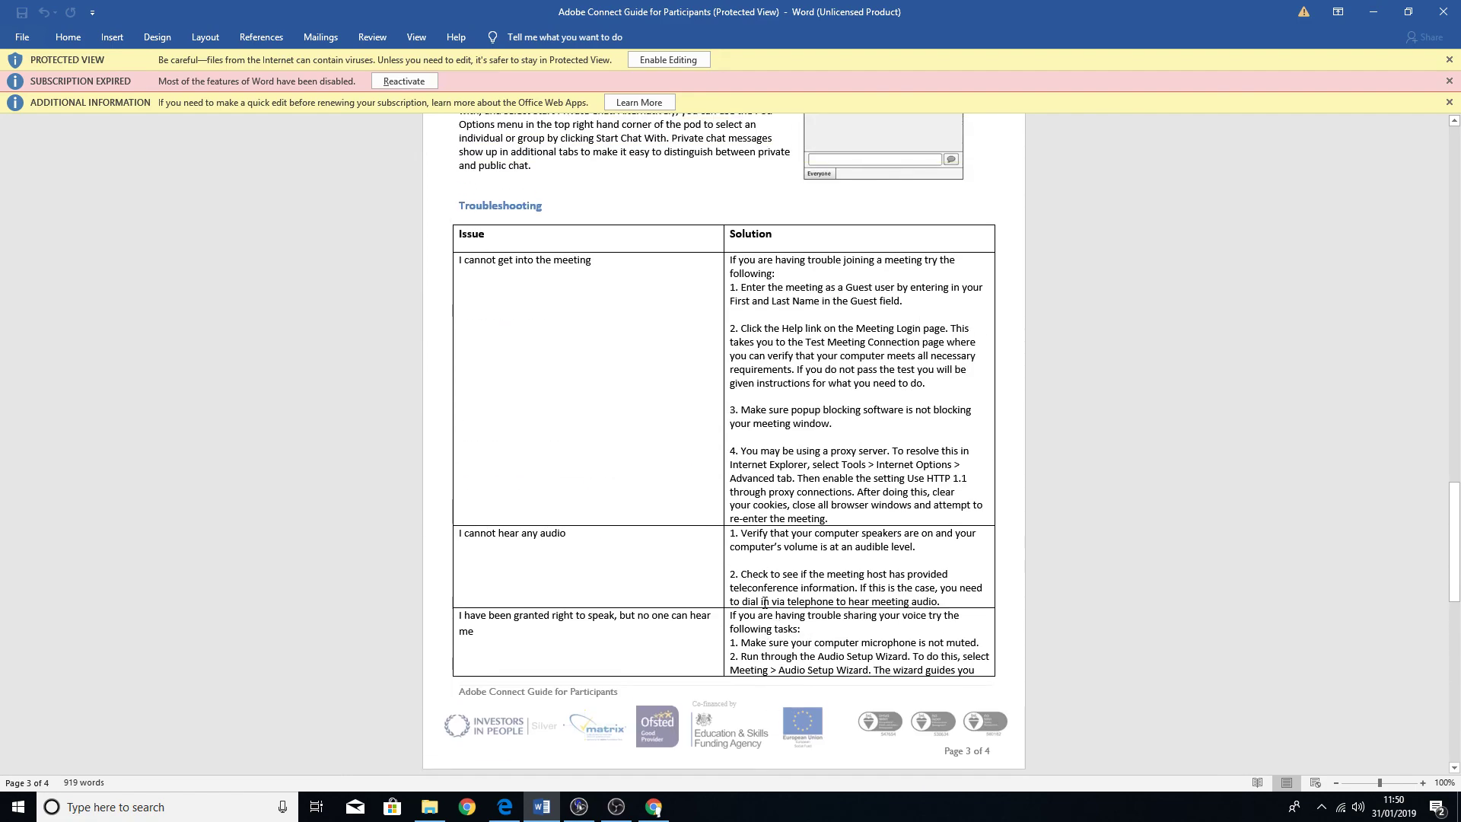